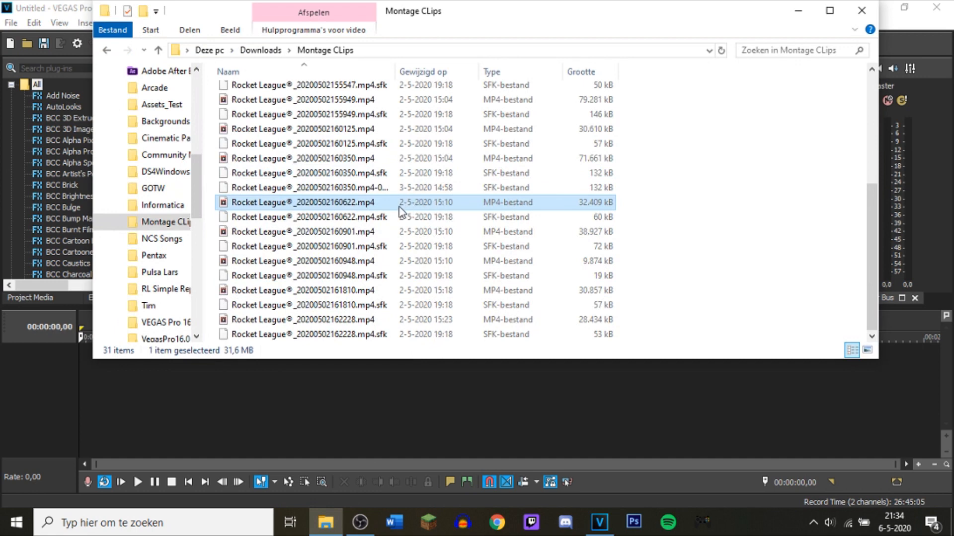
- Add the clip Rocket League®_20200502160622.mp4 at the start of the empty timeline and return to VEGAS Pro
left_click_drag(398, 206, 80, 391)
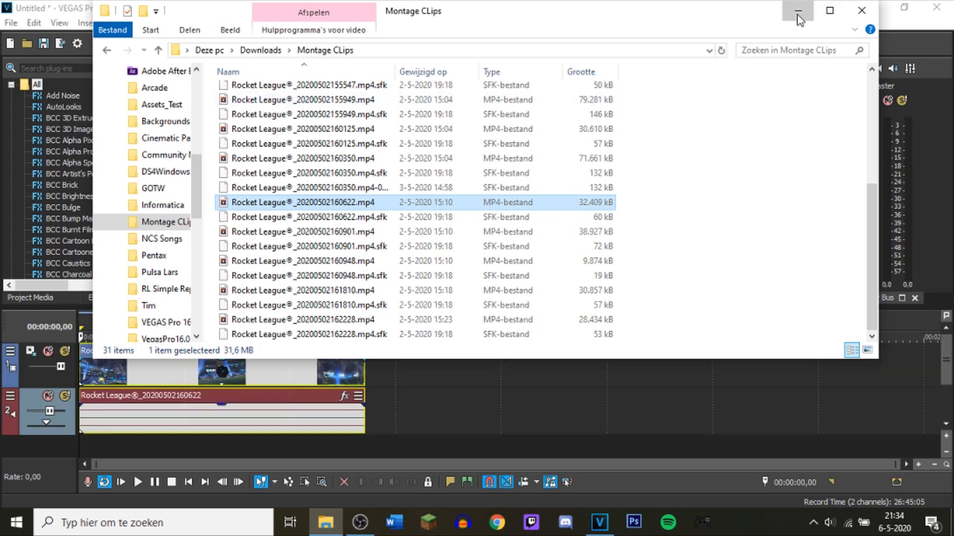
left_click(797, 15)
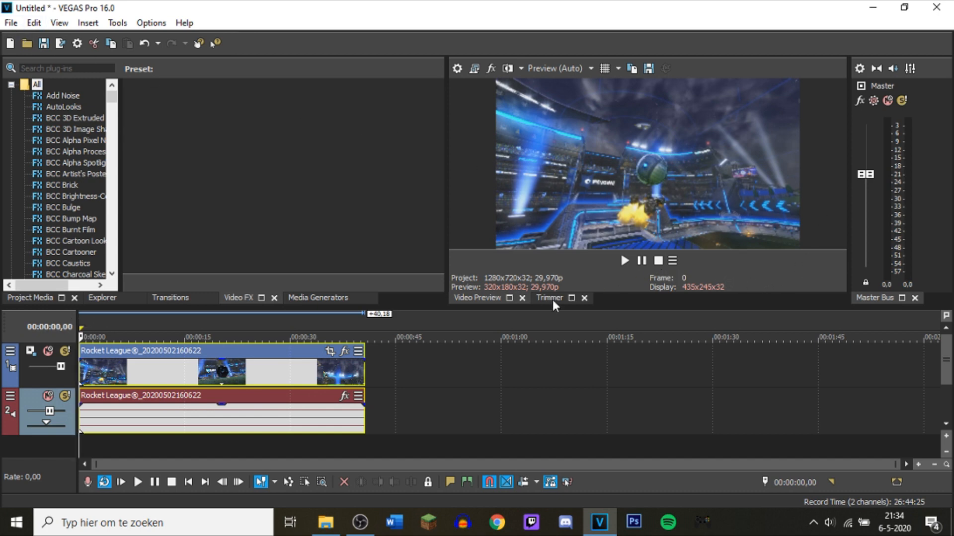
scroll(177, 347, "up", 3)
scroll(145, 342, "down", 3)
scroll(140, 343, "up", 1)
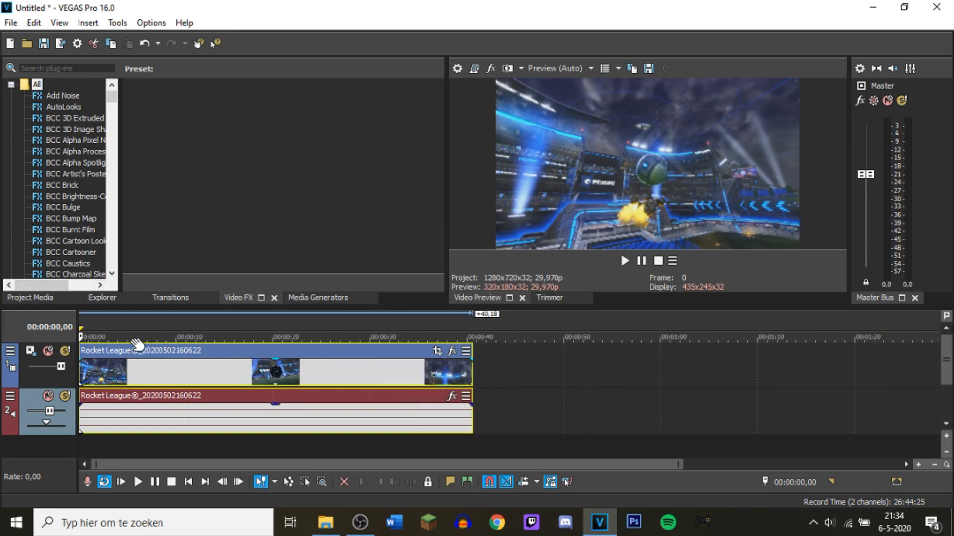
scroll(138, 344, "up", 3)
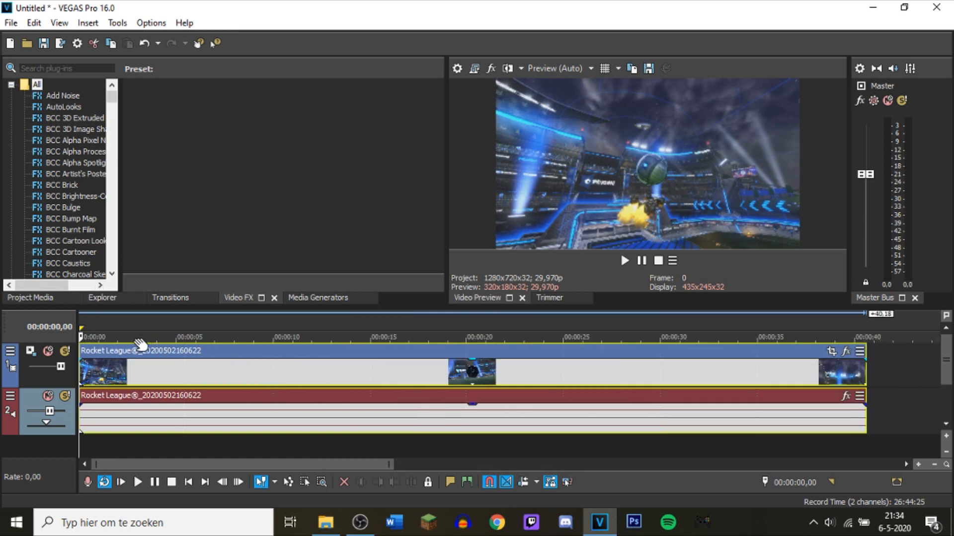
scroll(141, 344, "down", 2)
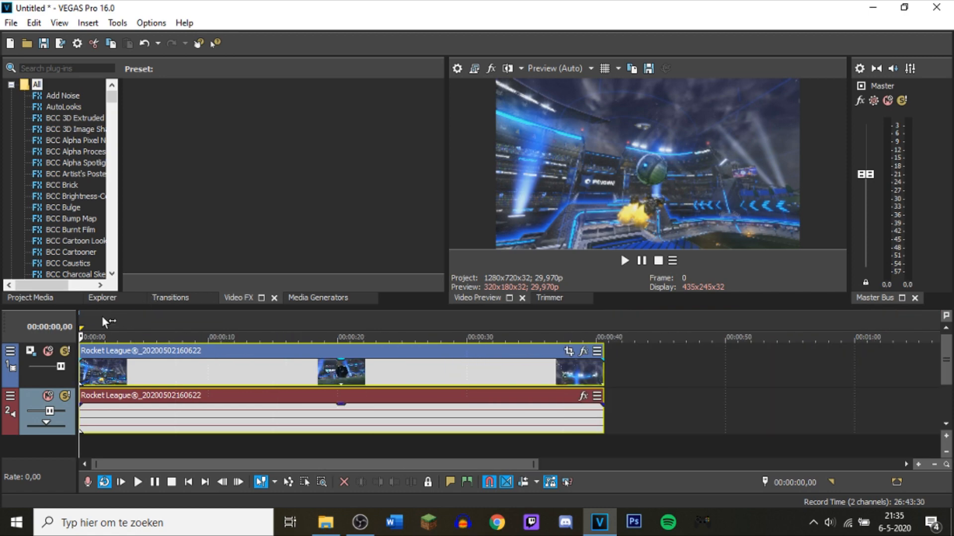
- Play through the opening of the clip, step back to 00:00:02,25 just after the first goal, and split the clip there
scroll(275, 328, "up", 5)
key("space")
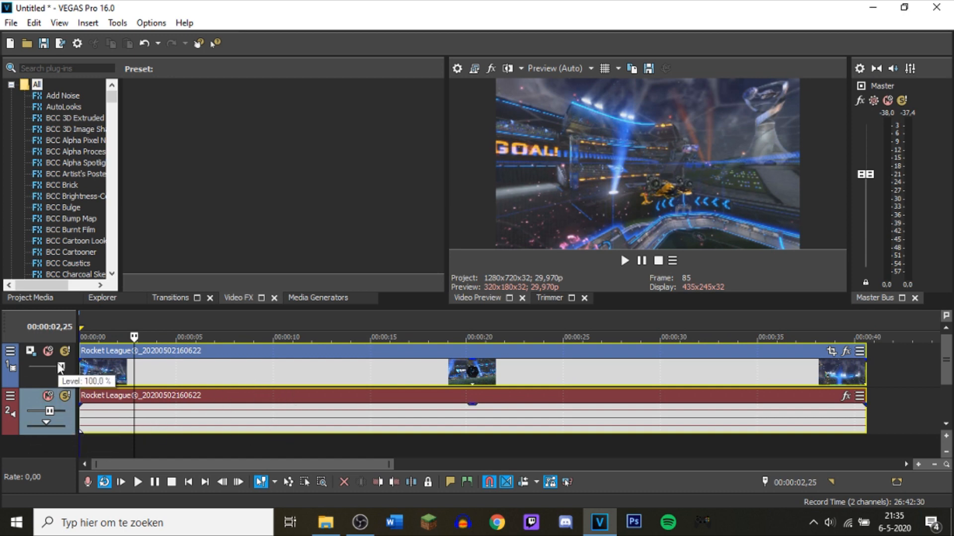
scroll(215, 377, "up", 5)
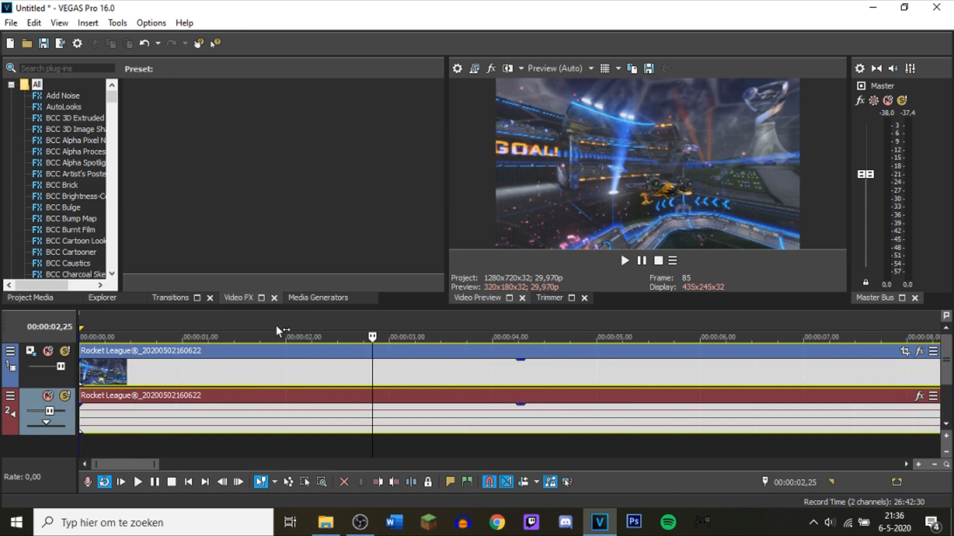
left_click(262, 322)
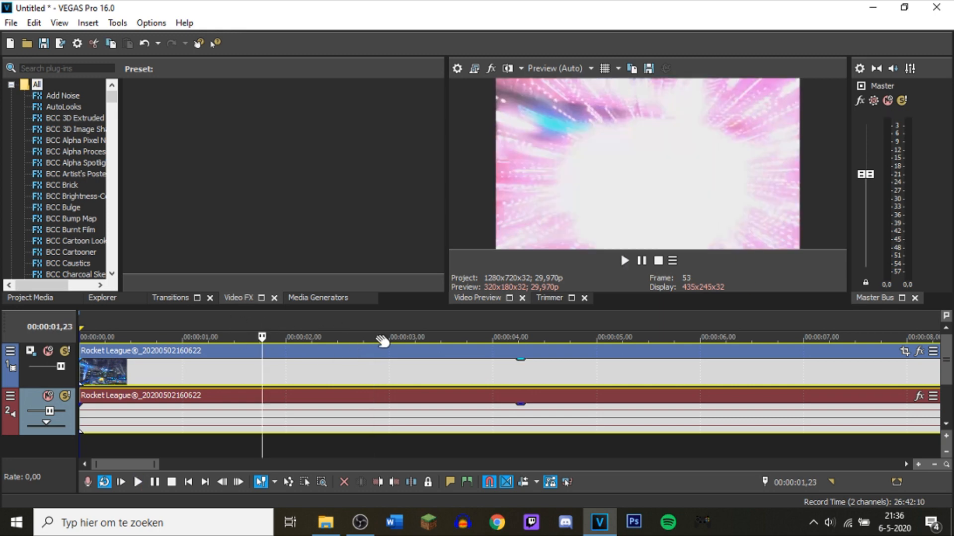
scroll(371, 354, "down", 4)
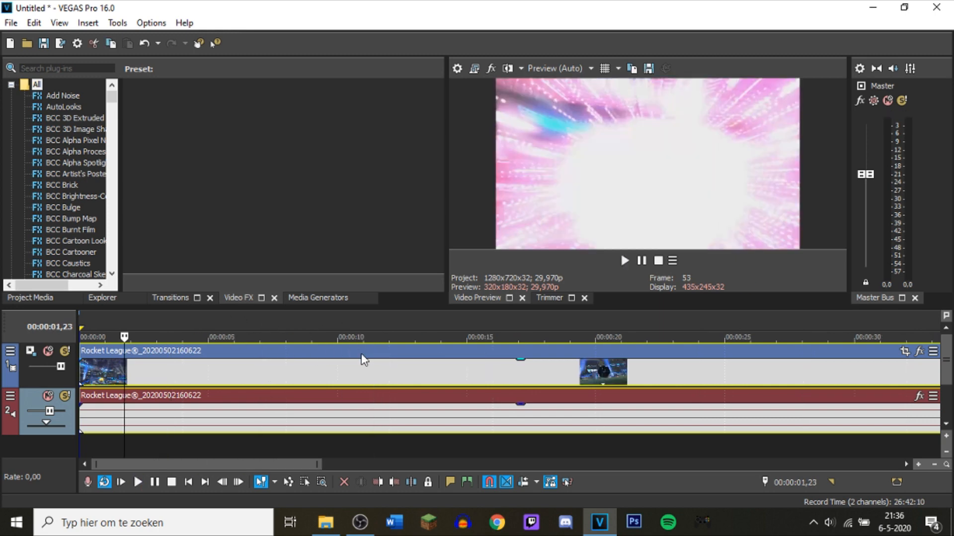
left_click(252, 327)
left_click(199, 327)
scroll(382, 346, "down", 3)
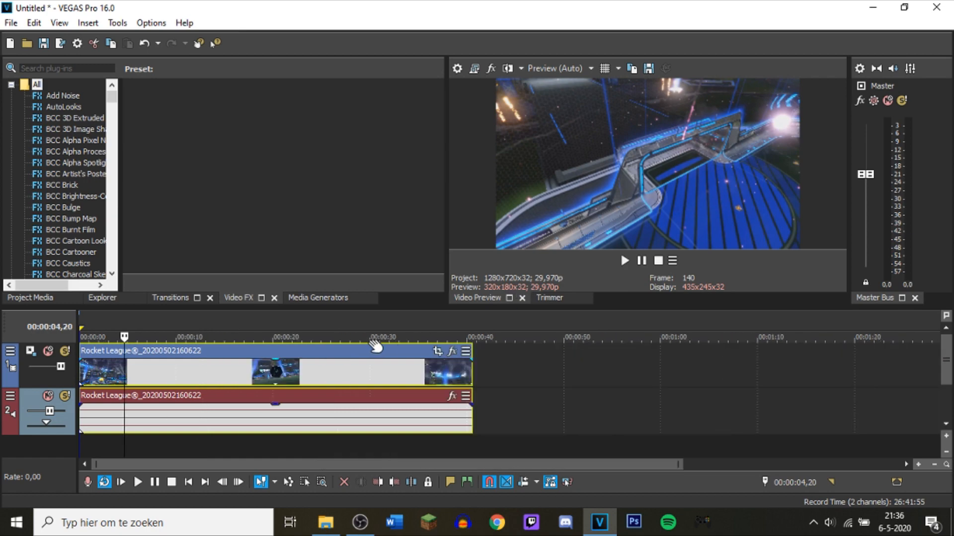
left_click(116, 327)
scroll(224, 343, "up", 7)
left_click(337, 327)
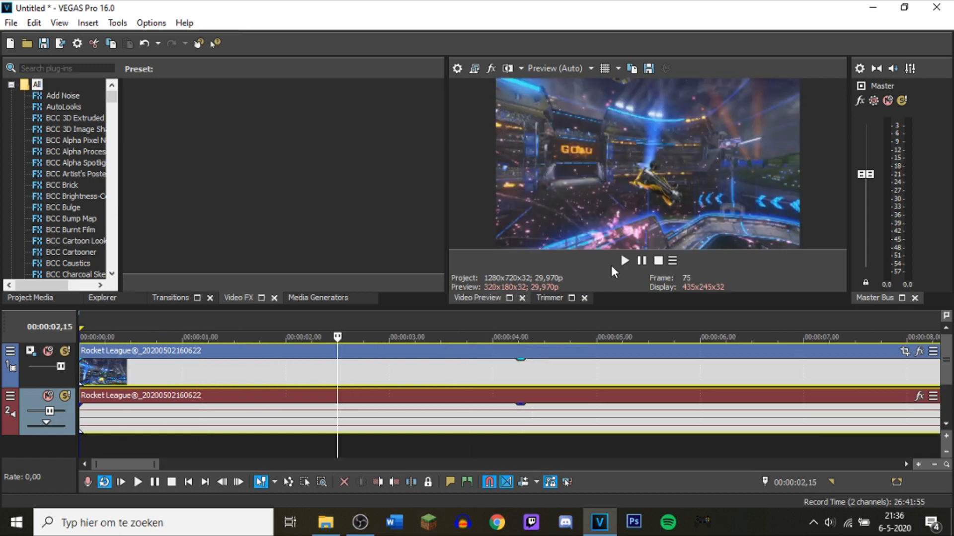
left_click(639, 261)
left_click(641, 261)
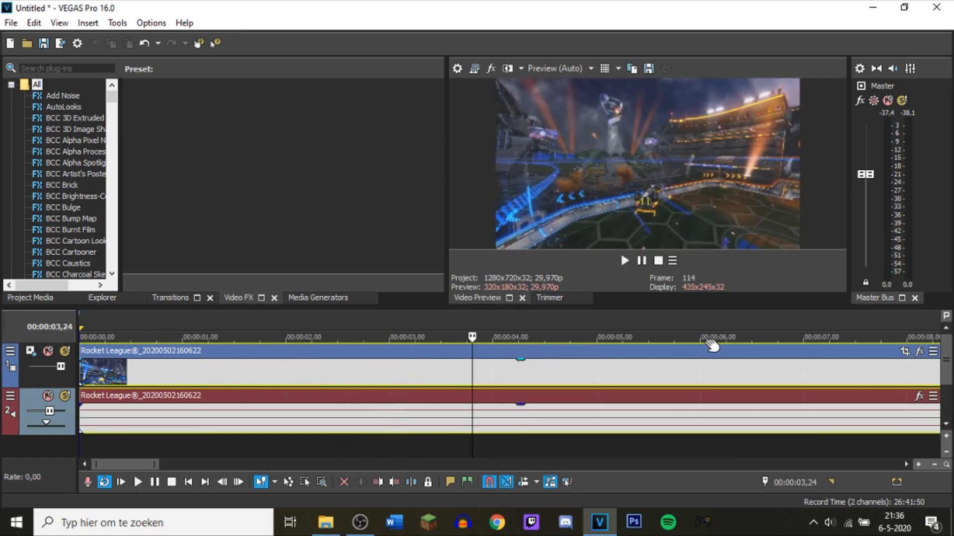
key("Left")
key("Left")
key("Left")
key("Left")
key("Left")
key("Left")
key("Left")
key("Left")
key("Left")
key("Left")
key("Left")
key("Left")
key("Left")
key("Left")
key("Left")
key("Left")
key("Left")
key("Left")
key("Left")
key("Left")
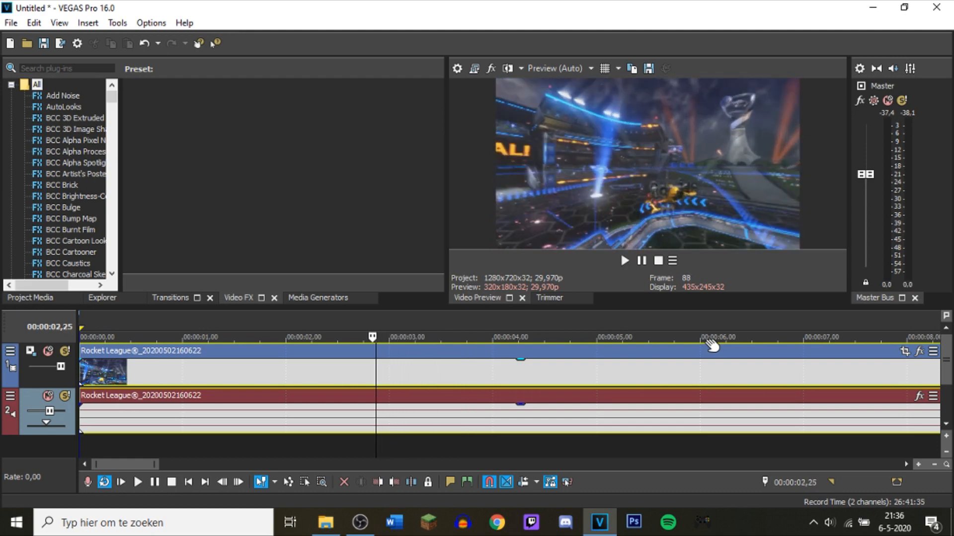
key("s")
- Play further into the remaining footage and split it at about 25 seconds, where the next shot begins
scroll(526, 347, "down", 7)
scroll(132, 341, "up", 3)
scroll(132, 342, "up", 1)
left_click(171, 318)
key("space")
key("space")
key("space")
key("space")
left_click(372, 323)
left_click(469, 326)
left_click(419, 325)
key("space")
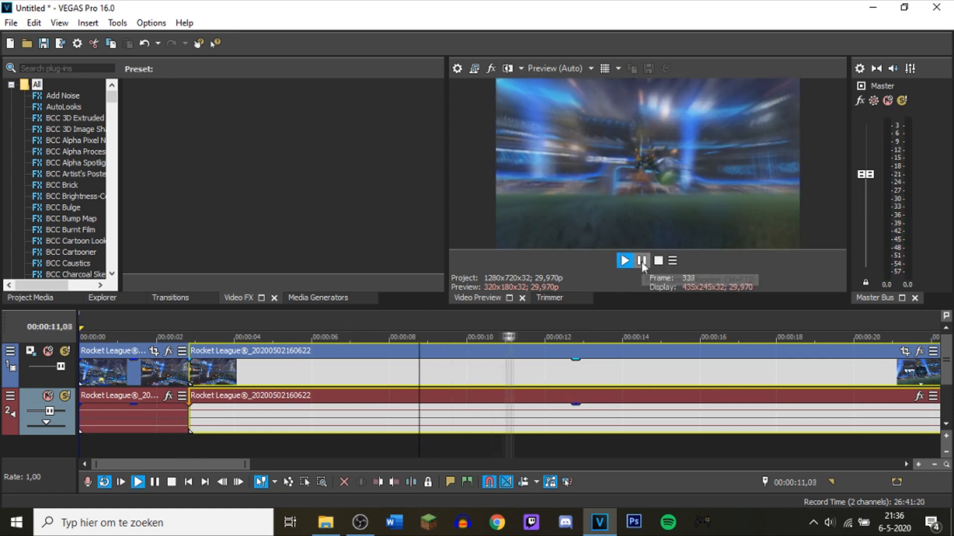
scroll(610, 328, "down", 3)
left_click(643, 260)
key("s")
left_click(340, 372)
key("Delete")
key("ctrl+z")
- Play the footage after the second cut and split it at 00:00:38,11
left_click(405, 326)
key("space")
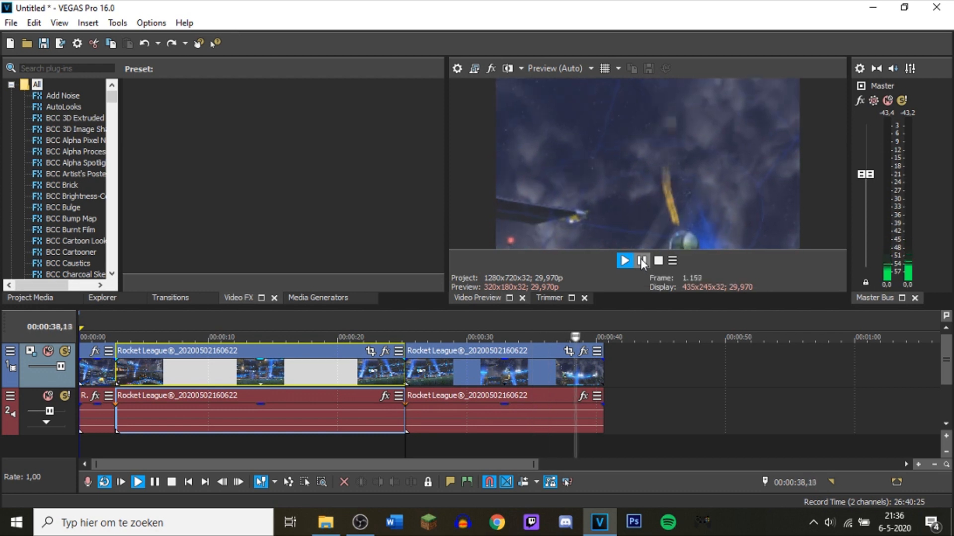
left_click(642, 260)
left_click(576, 365)
key("s")
scroll(578, 366, "down", 3)
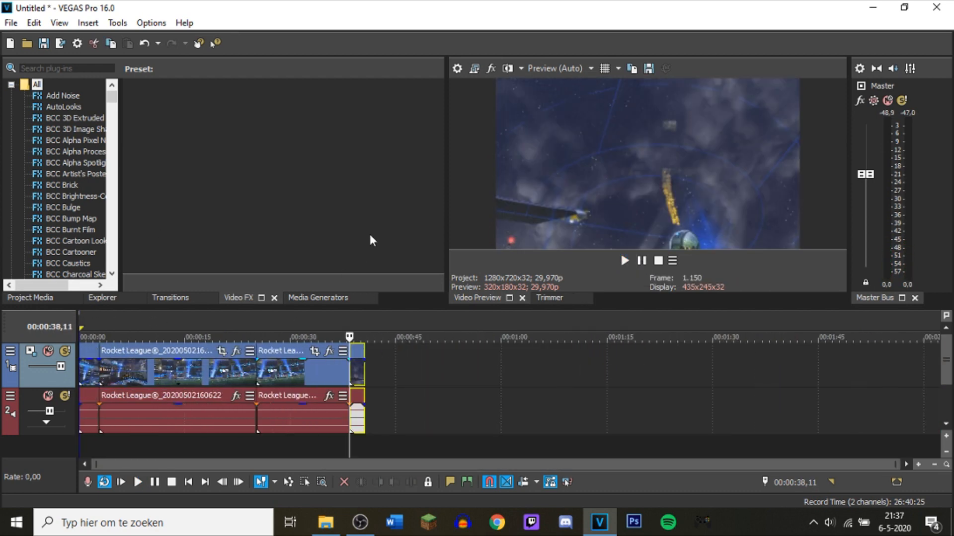
- Delete the unwanted middle section between the two kept shots and the short leftover piece after the last cut
scroll(257, 416, "up", 5)
scroll(206, 354, "down", 4)
left_click(85, 321)
scroll(196, 353, "up", 3)
scroll(296, 356, "down", 3)
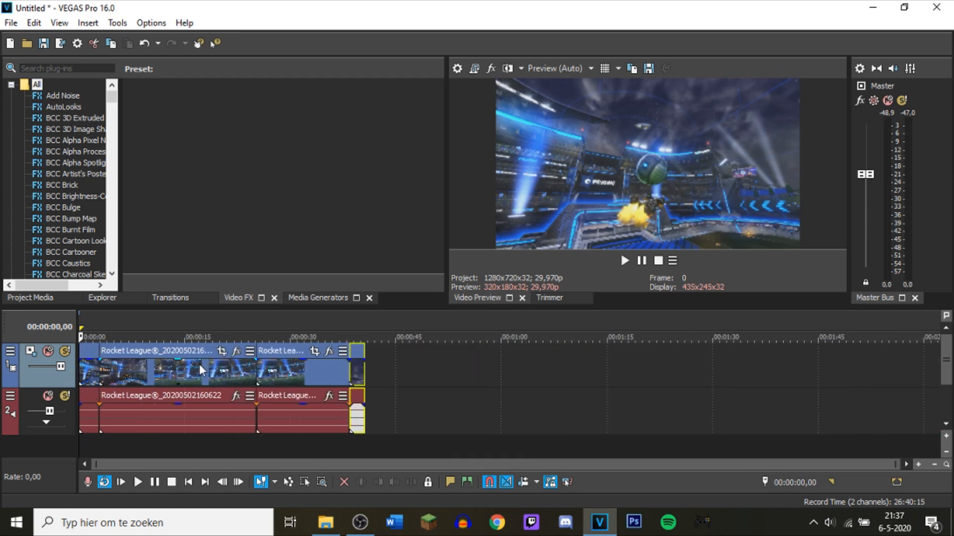
left_click(192, 366)
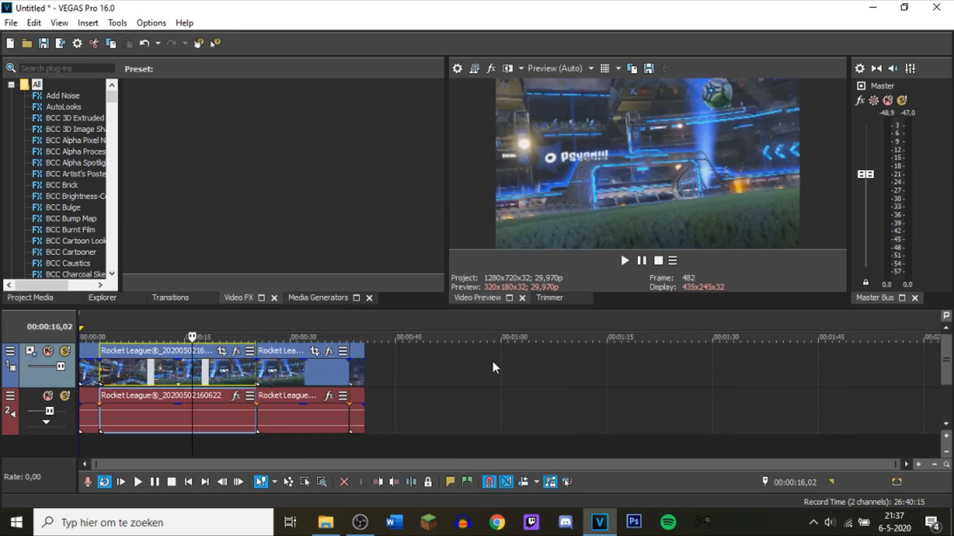
key("Delete")
left_click(358, 378)
key("Delete")
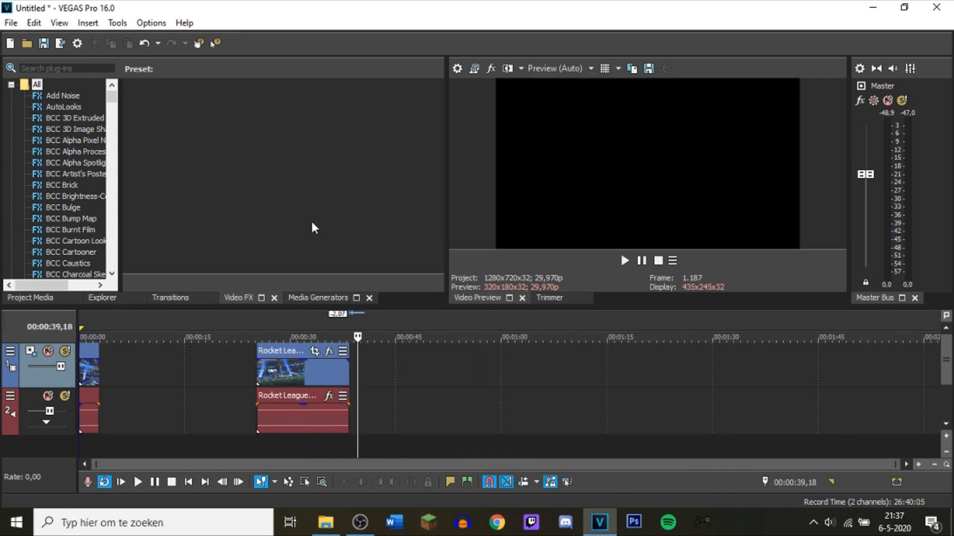
- Move the second kept clip earlier so it starts at 00:00:04,16, leaving a short gap after the first clip
scroll(238, 394, "up", 2)
left_click_drag(368, 370, 178, 370)
scroll(170, 366, "down", 2)
left_click(82, 318)
scroll(219, 344, "up", 3)
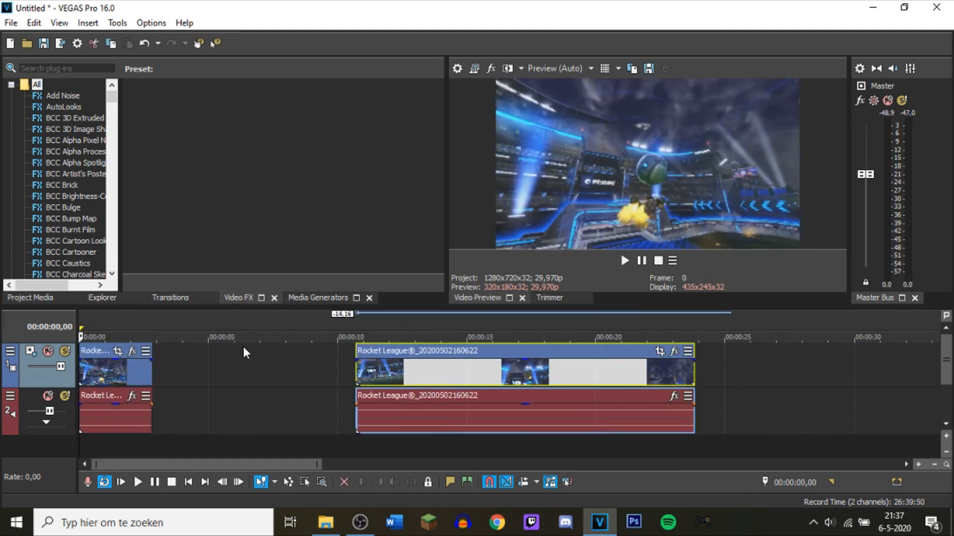
left_click_drag(391, 351, 231, 355)
left_click(189, 326)
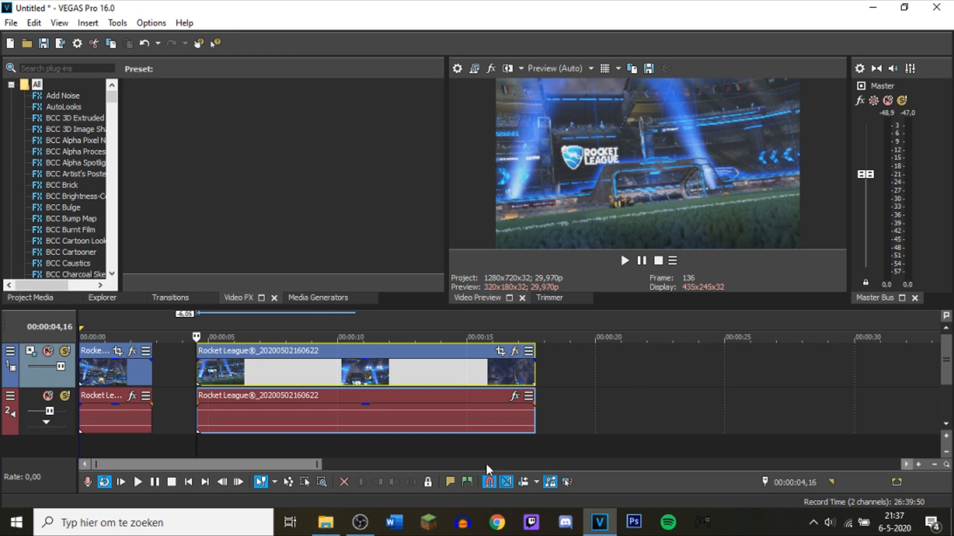
- Switch to Chrome, search YouTube for "nocopyrightsounds" and look through the results
left_click(489, 522)
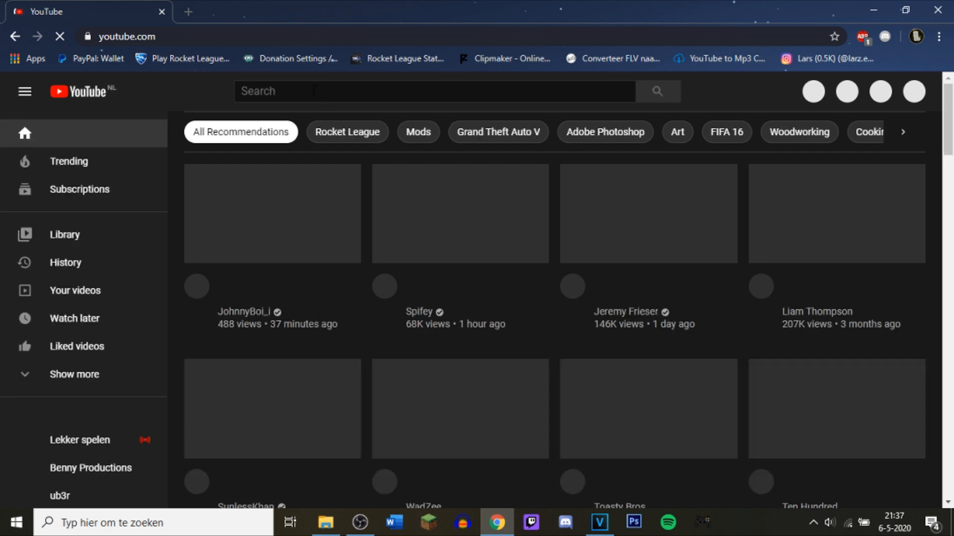
left_click(314, 90)
type("n")
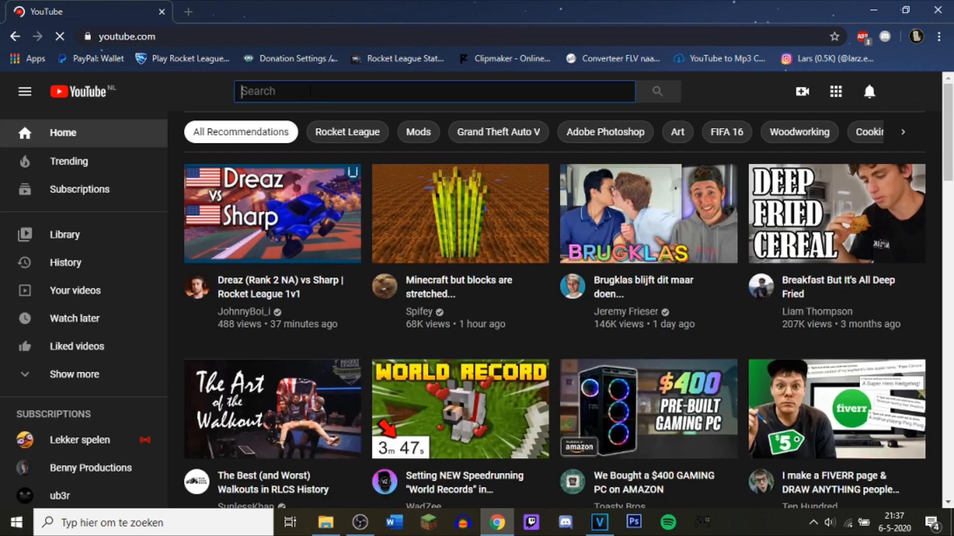
type("oc")
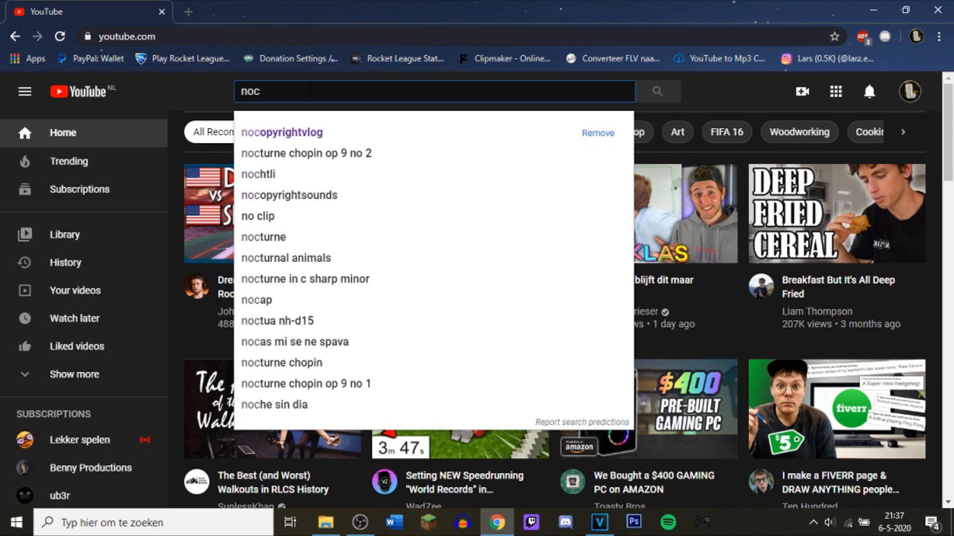
type("o")
key("Down")
key("Down")
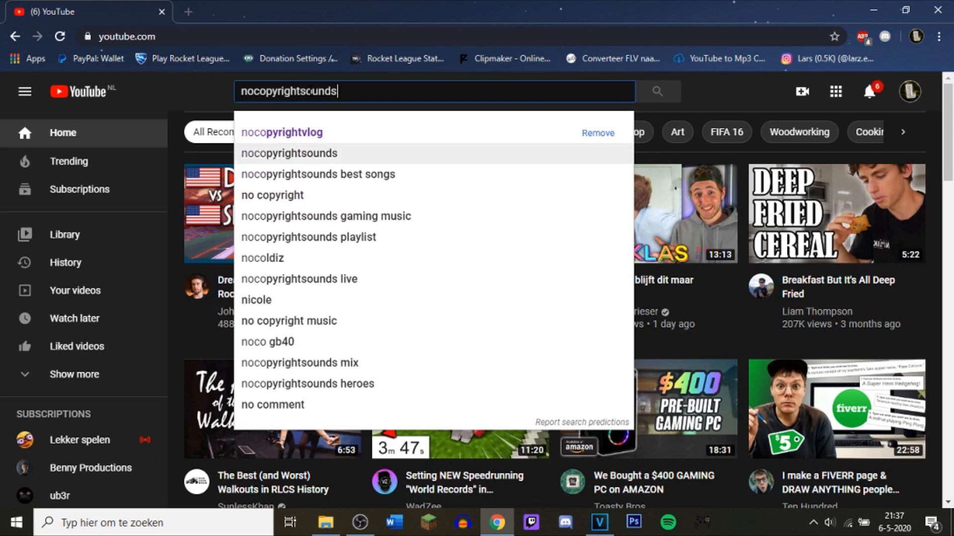
key("Return")
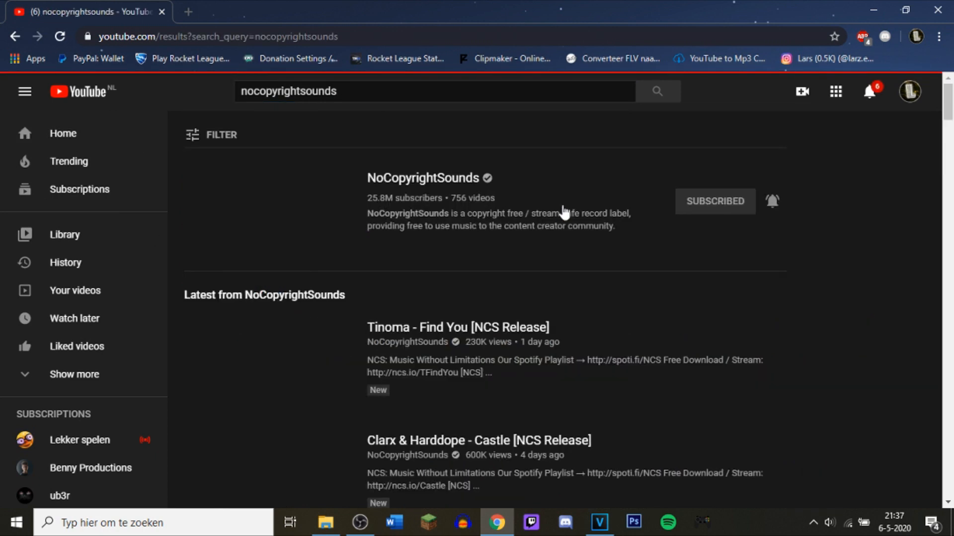
scroll(330, 358, "down", 10)
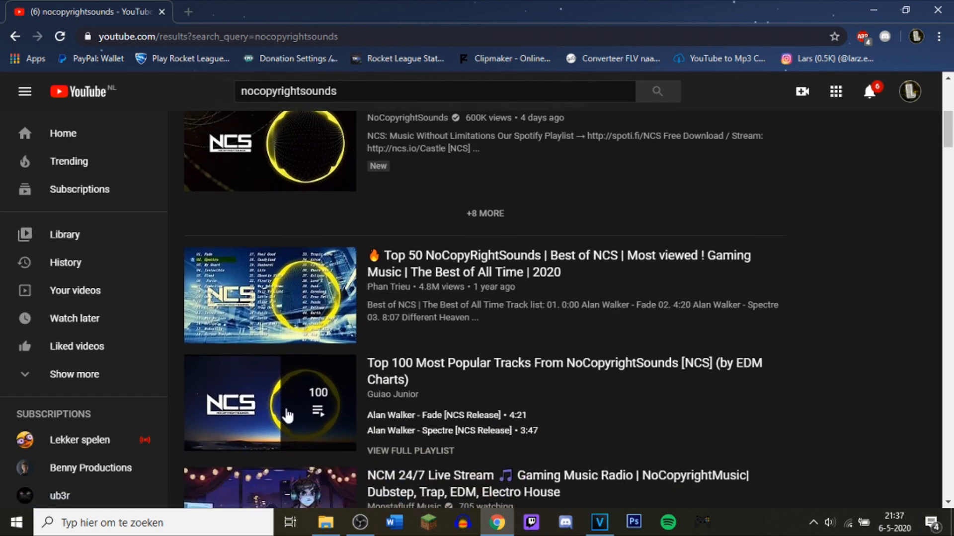
scroll(294, 187, "down", 5)
scroll(318, 238, "up", 10)
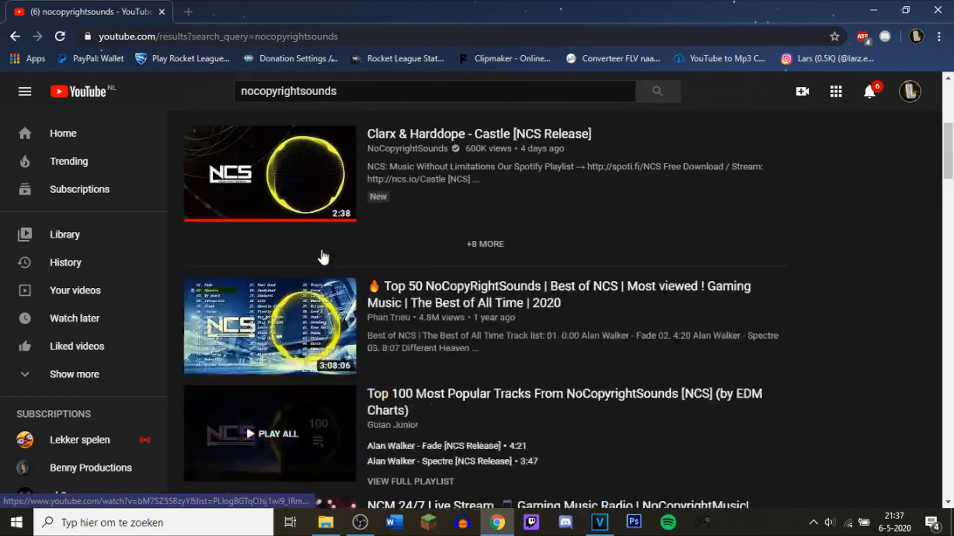
- Add the song Krys Talk _ Cole Sipe - Way Back Home from the NCS Songs folder to its own audio track, starting at zero
left_click(600, 523)
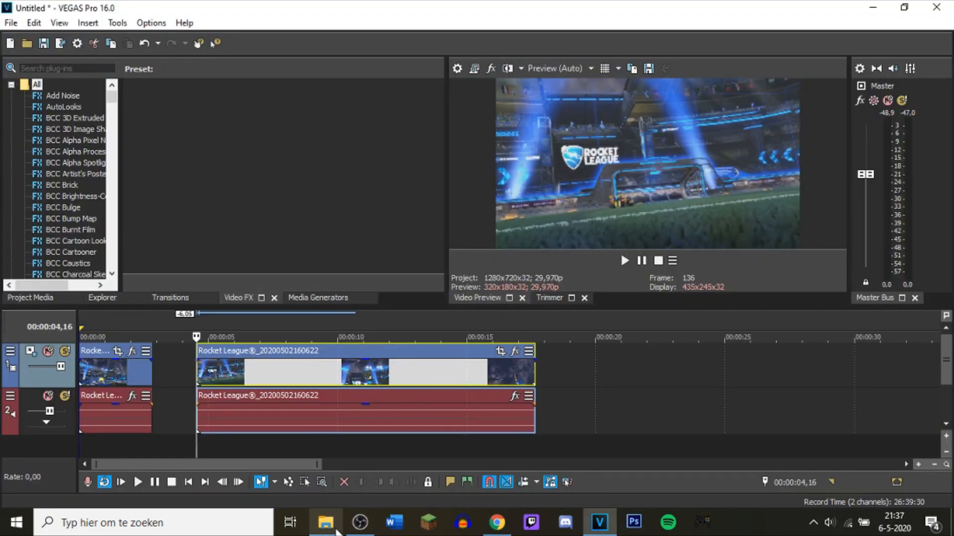
left_click(325, 523)
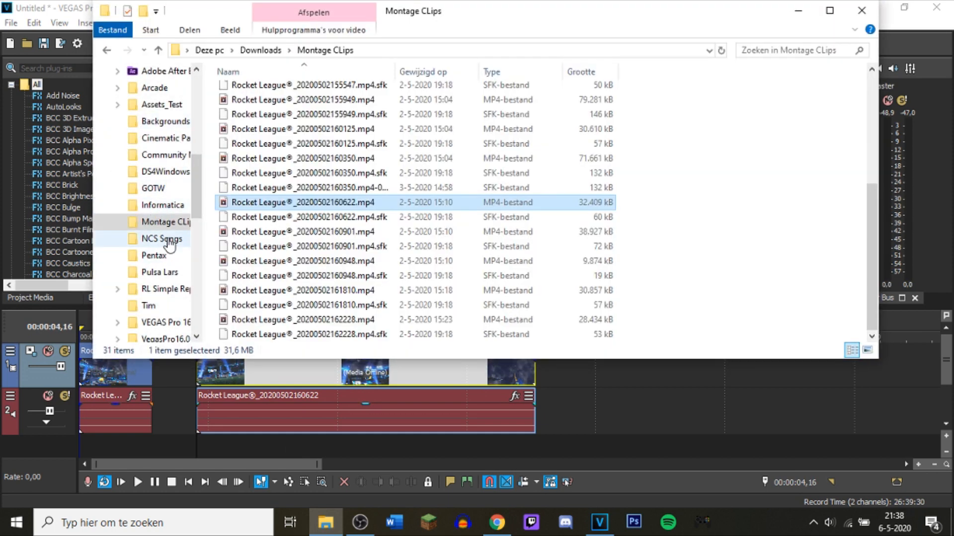
left_click(150, 239)
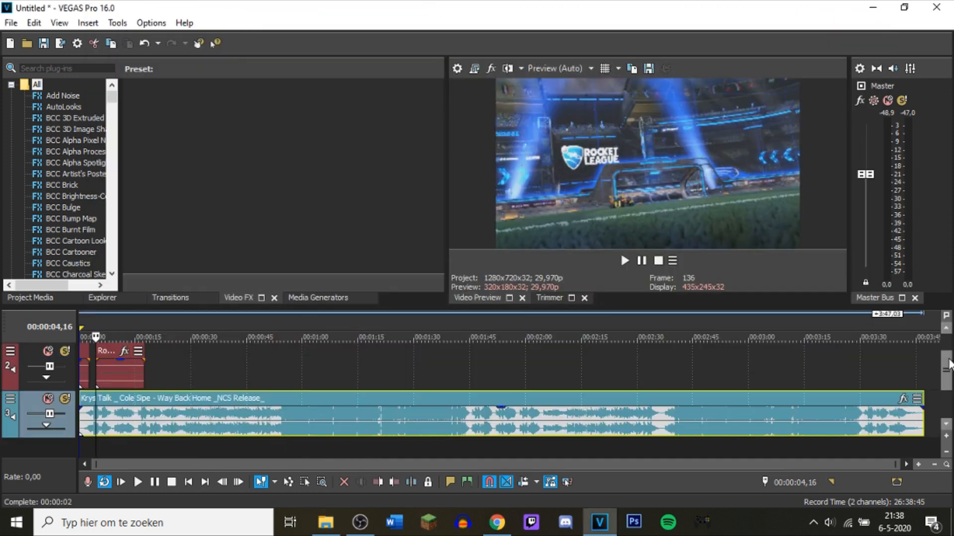
left_click_drag(948, 363, 948, 347)
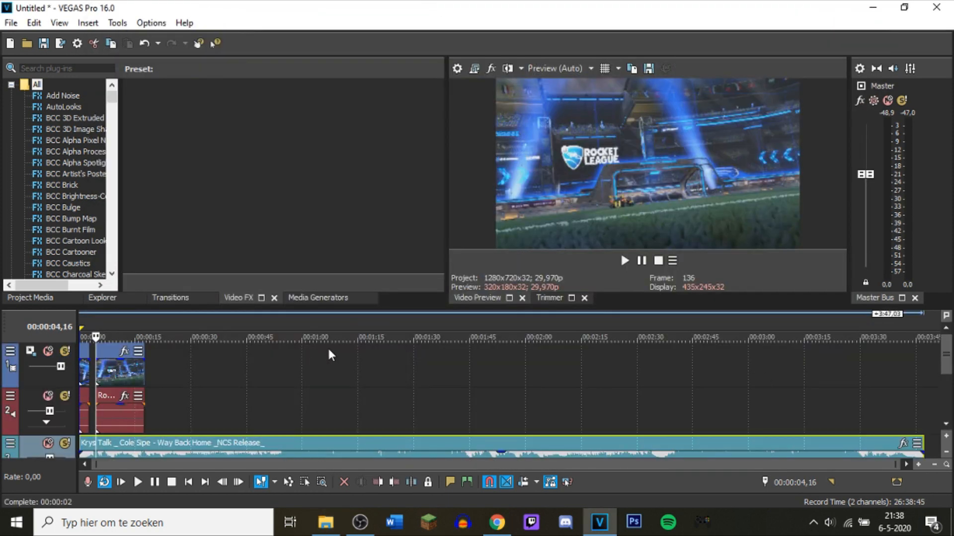
- Lower the system volume to 18 and place the timeline cursor at 00:00:58,01 in the song
key("XF86AudioLowerVolume")
key("XF86AudioLowerVolume")
key("XF86AudioLowerVolume")
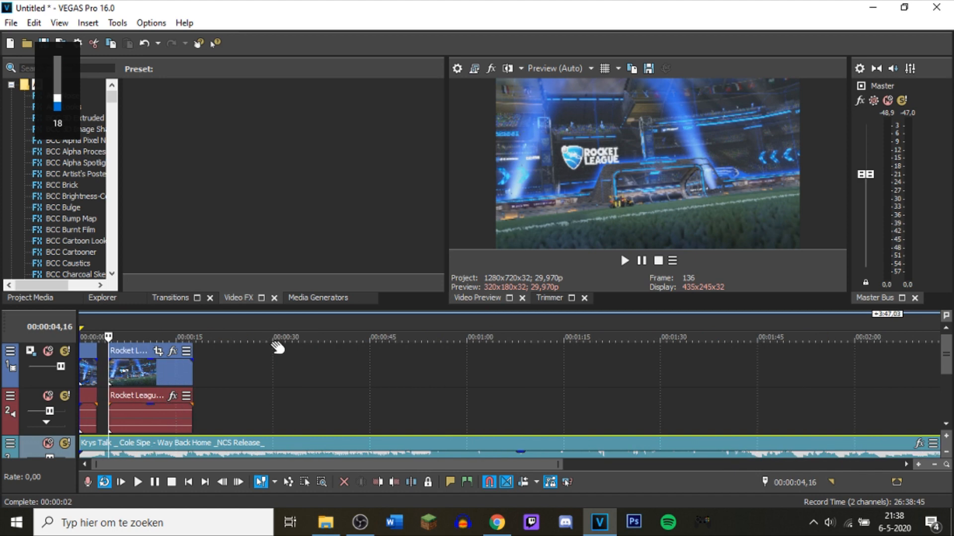
left_click(295, 313)
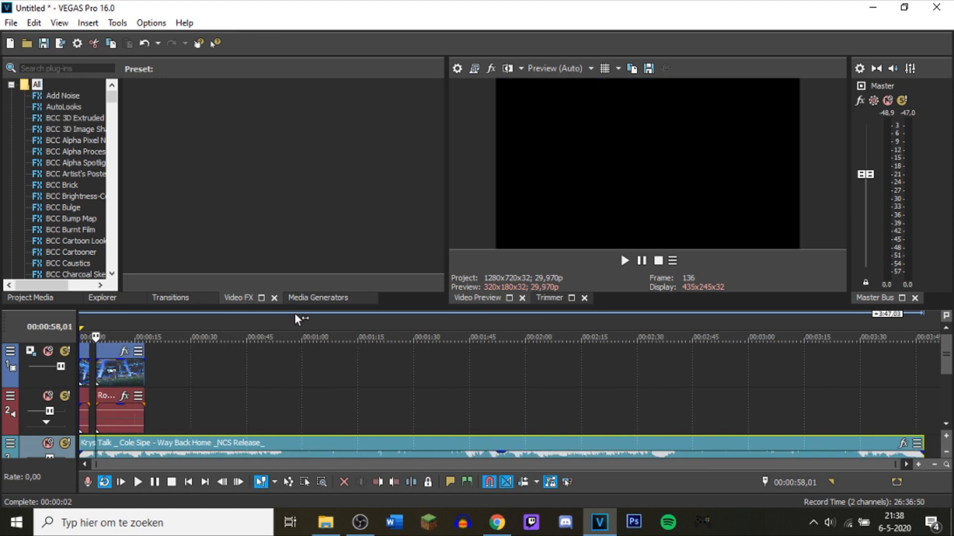
scroll(571, 378, "up", 5)
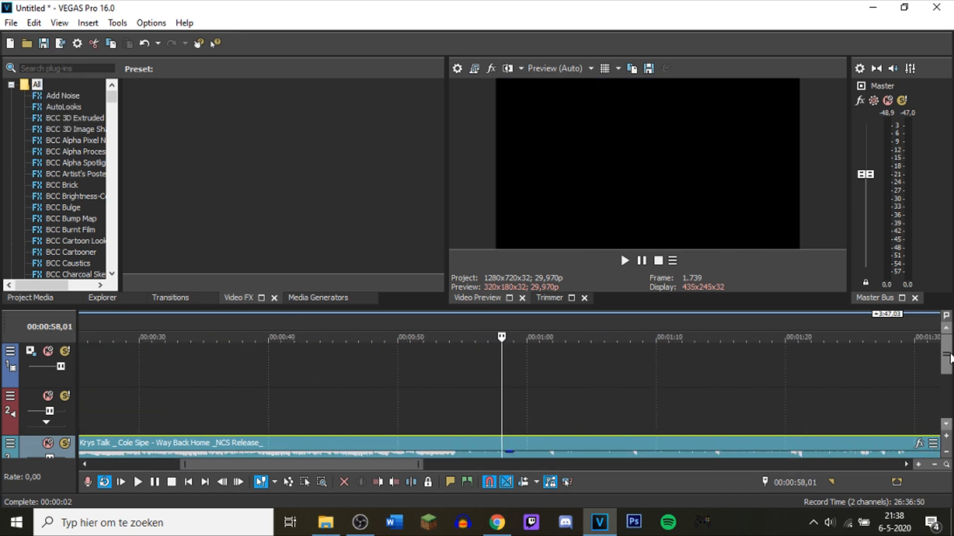
- Play the song around 00:00:53 and mark where its drop begins by placing the timeline cursor at 00:00:54,16
scroll(949, 380, "down", 1)
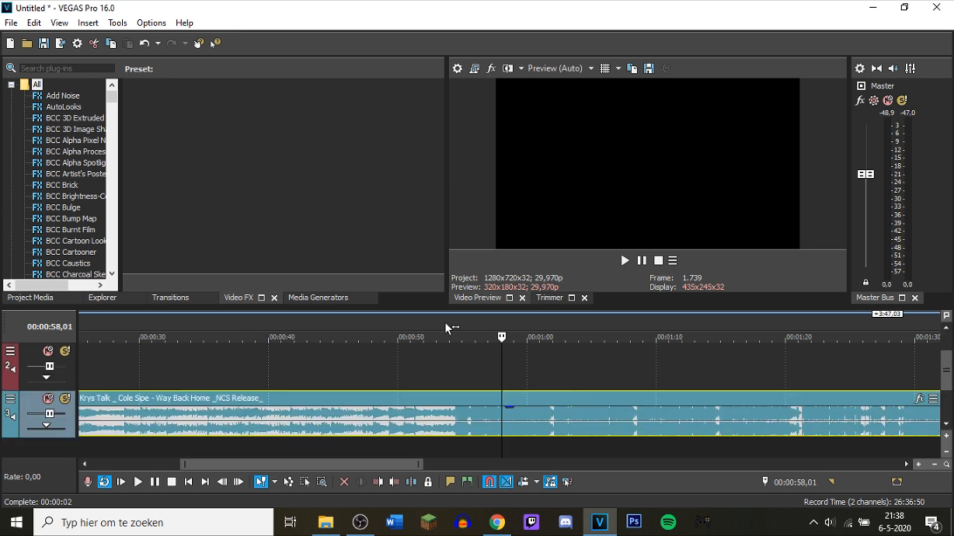
scroll(367, 360, "down", 3)
scroll(367, 360, "down", 2)
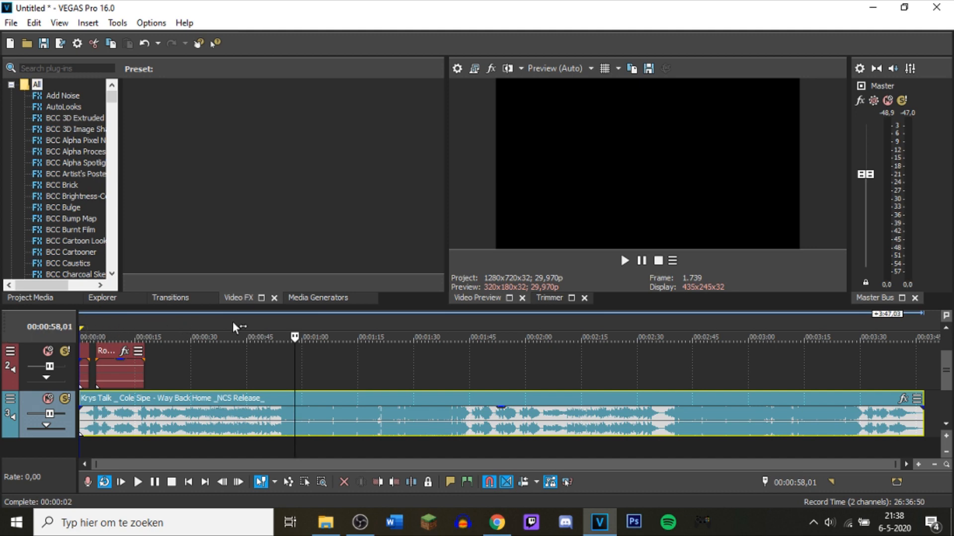
left_click_drag(255, 324, 253, 324)
left_click(277, 338)
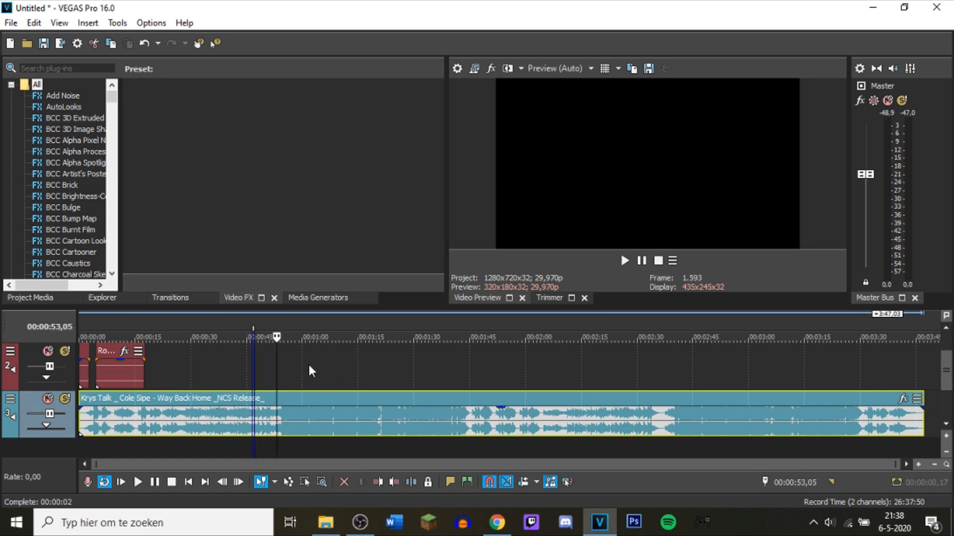
key("space")
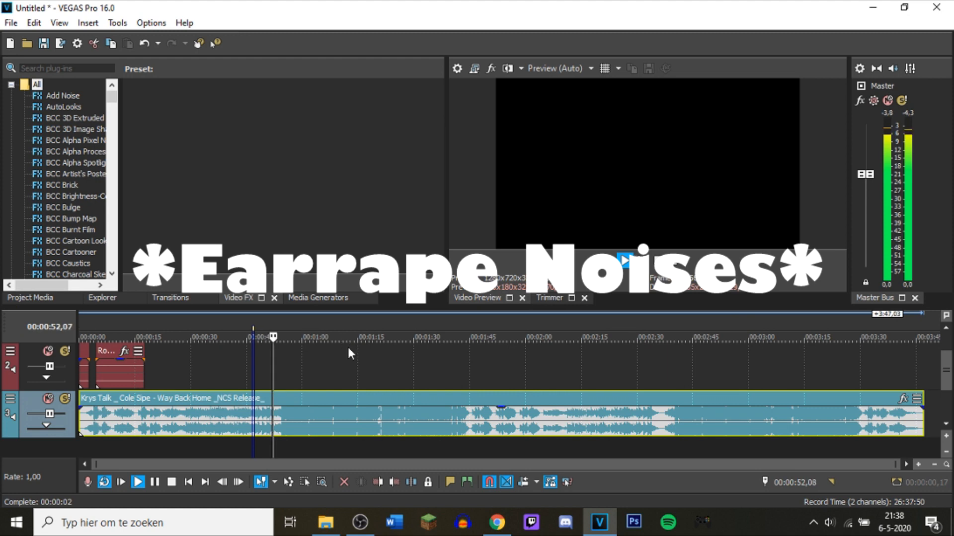
scroll(414, 360, "up", 5)
scroll(538, 376, "up", 2)
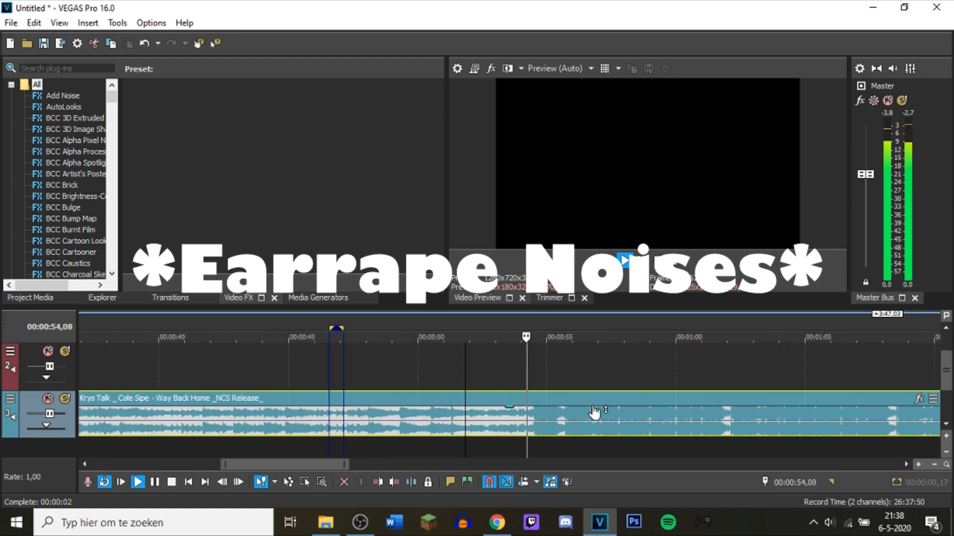
key("space")
left_click(527, 325)
left_click(534, 327)
scroll(571, 369, "up", 4)
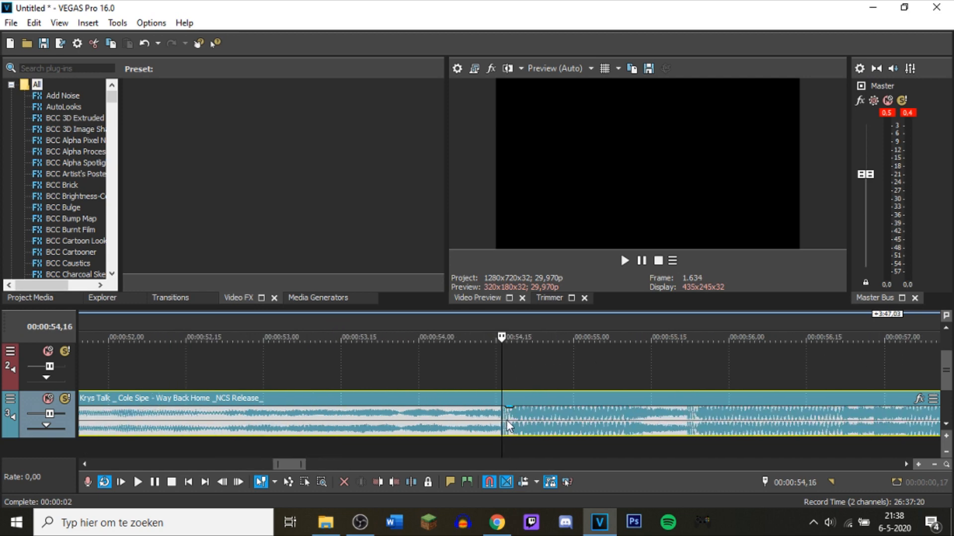
- Split the song at 00:00:46,17, shortly before the drop, and delete the part before the cut
scroll(505, 398, "down", 8)
left_click(412, 328)
scroll(436, 357, "up", 2)
left_click(478, 321)
left_click(453, 323)
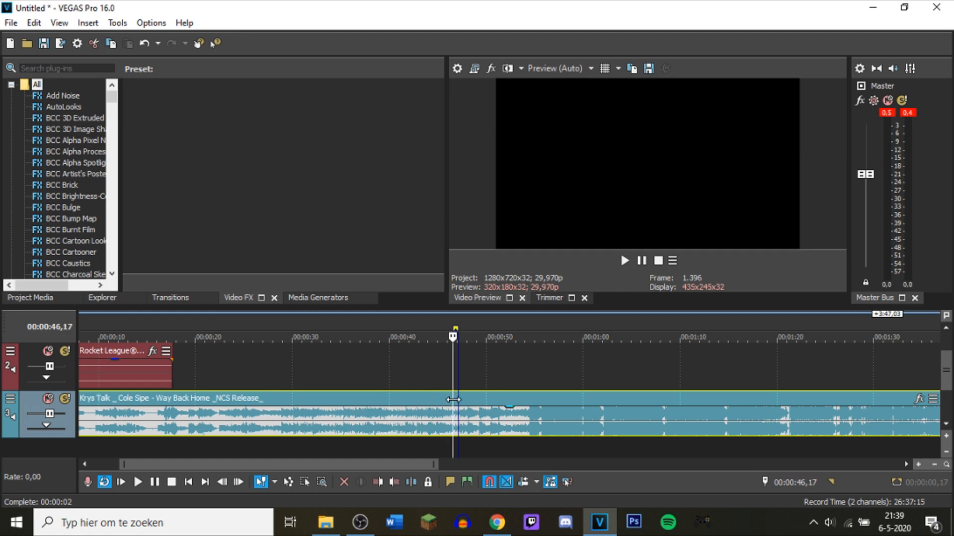
key("s")
left_click(300, 403)
key("Delete")
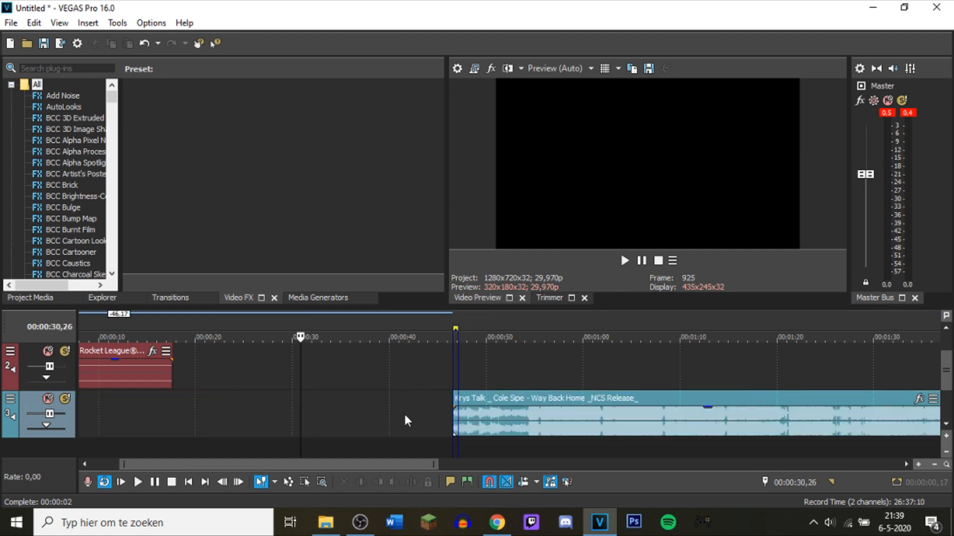
- Move the remaining song to the start of the timeline and cut off everything after 00:00:23,03
scroll(355, 416, "down", 3)
left_click_drag(355, 416, 181, 416)
left_click(165, 325)
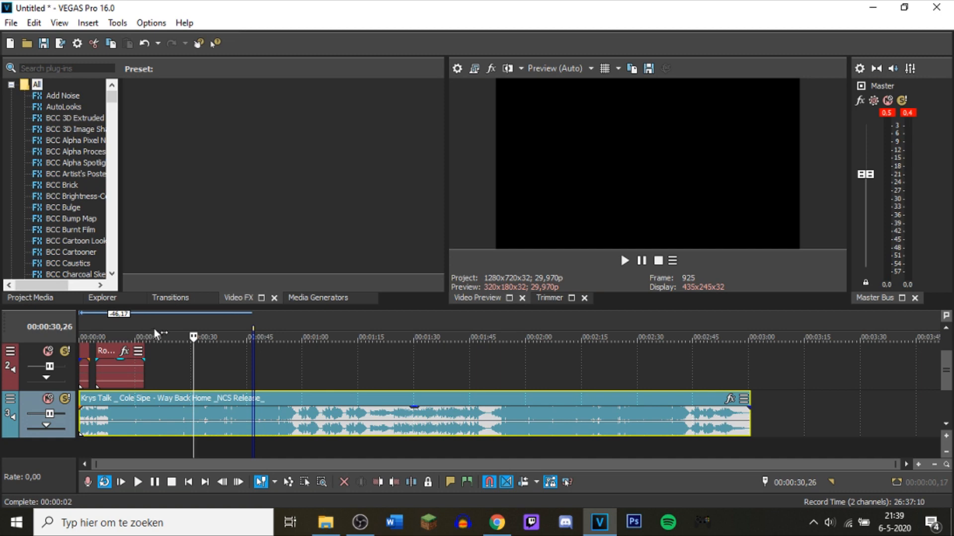
key("s")
key("Delete")
scroll(186, 378, "up", 5)
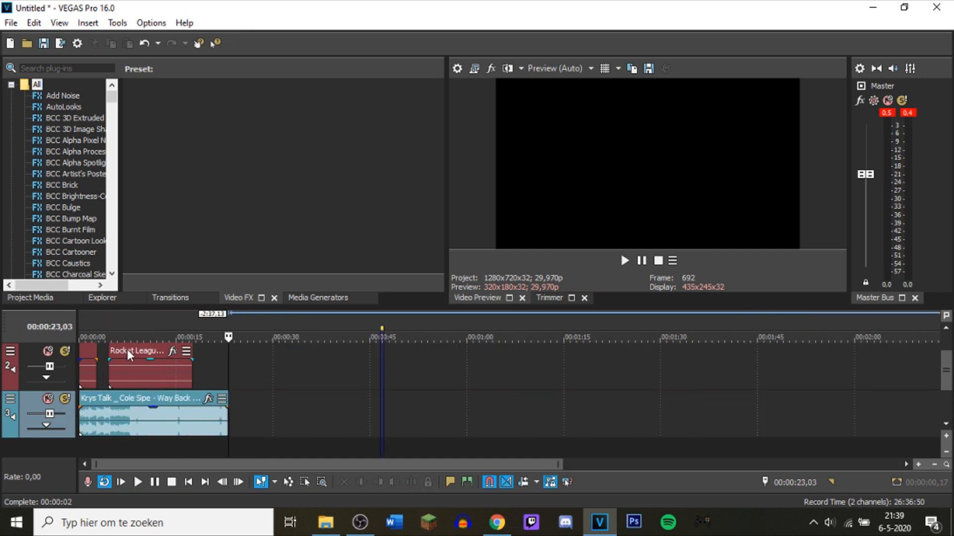
- Lower the gain of the song event on its audio track to about half its height
scroll(187, 379, "down", 4)
key("Home")
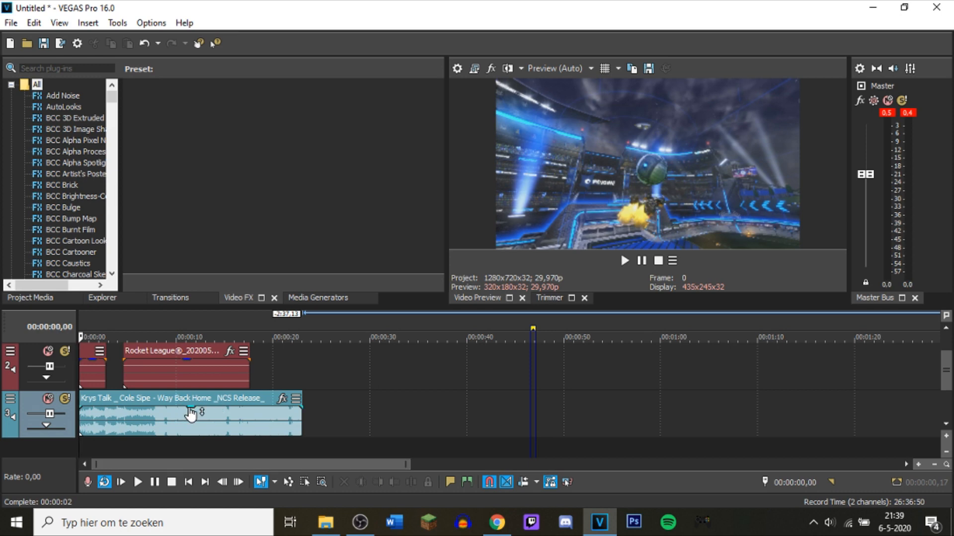
left_click(191, 413)
left_click_drag(190, 412, 191, 416)
left_click_drag(190, 419, 190, 423)
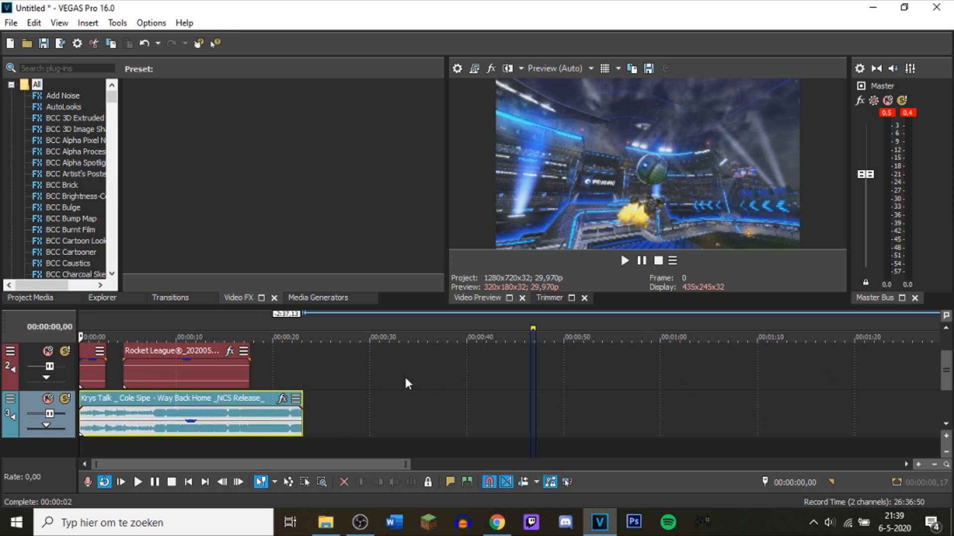
- Mute the song track and play the first three seconds of the first clip to find where the car passes the camera
scroll(239, 391, "up", 2)
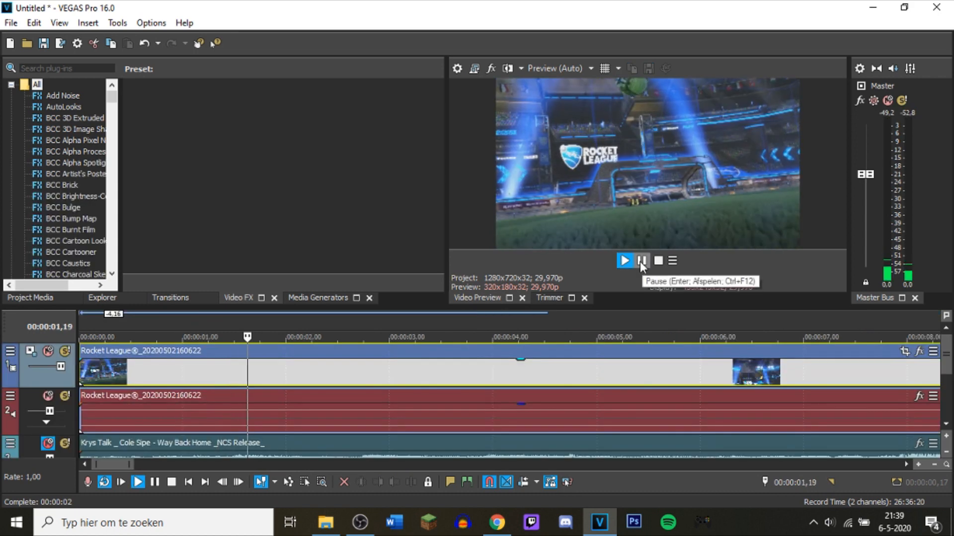
left_click(641, 264)
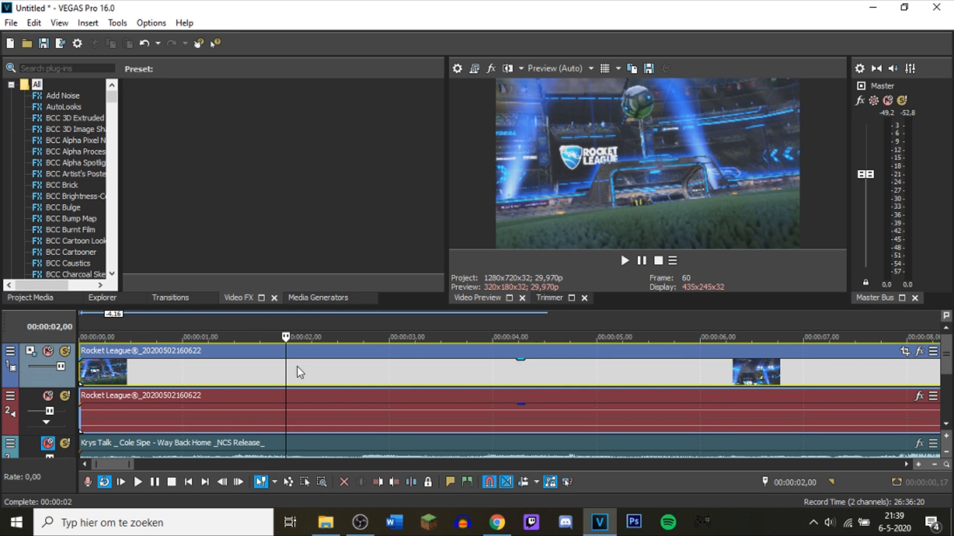
left_click(645, 260)
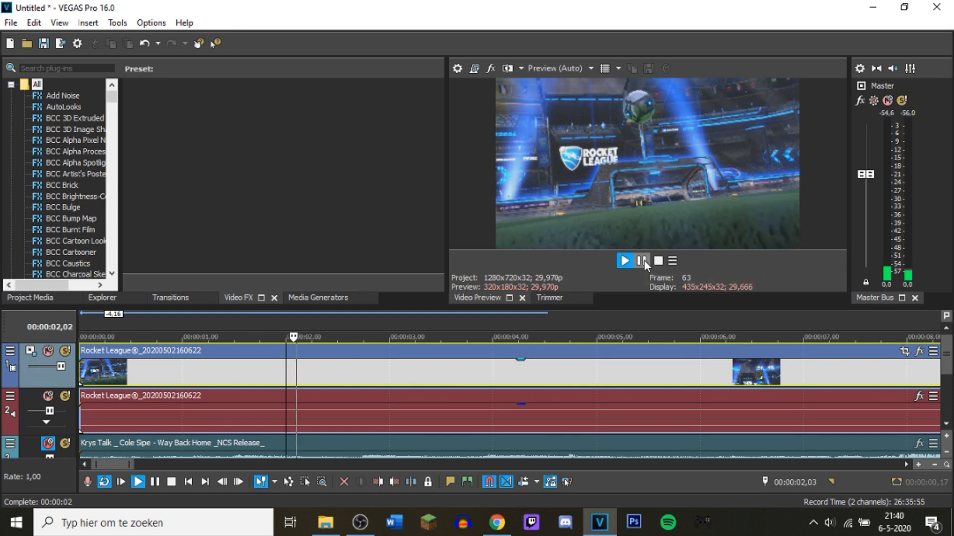
left_click(645, 260)
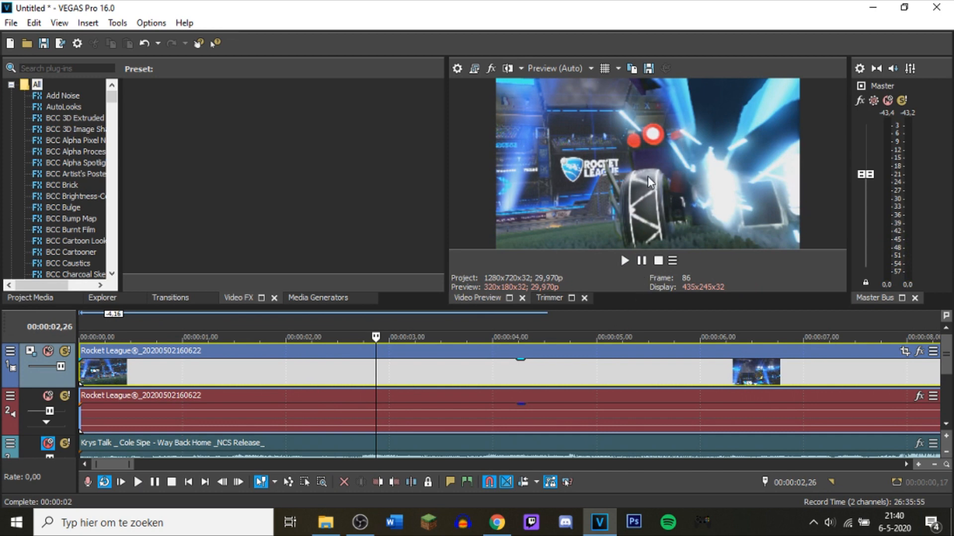
key("Left")
key("Left")
key("Left")
key("Left")
key("Left")
key("Left")
key("Left")
key("space")
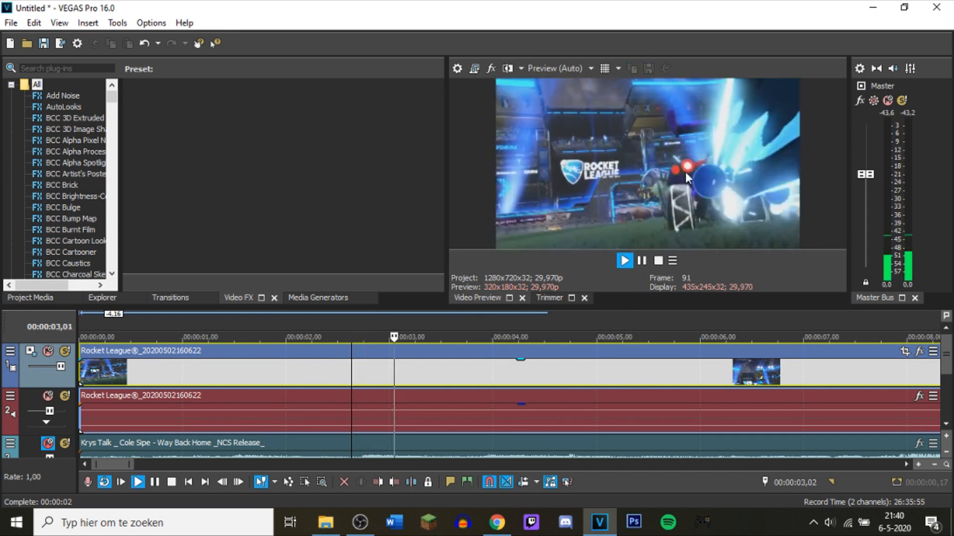
left_click(642, 259)
left_click(345, 324)
left_click(625, 260)
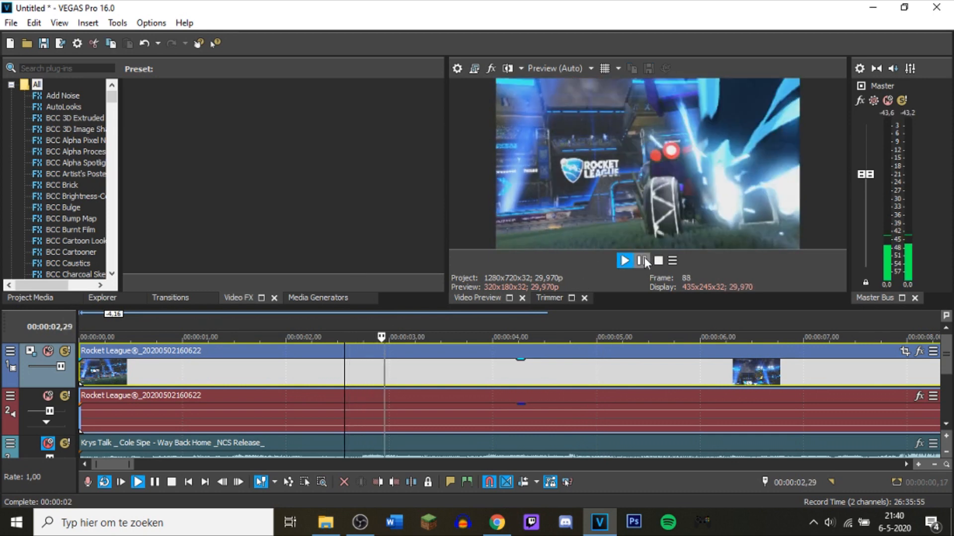
left_click(642, 259)
- Split the first clip at 00:00:02,19, the frame where the car fills the view, and delete the part before it
key("Left")
key("Left")
key("Left")
key("Left")
key("Left")
key("Left")
key("Left")
key("Left")
key("Left")
key("Left")
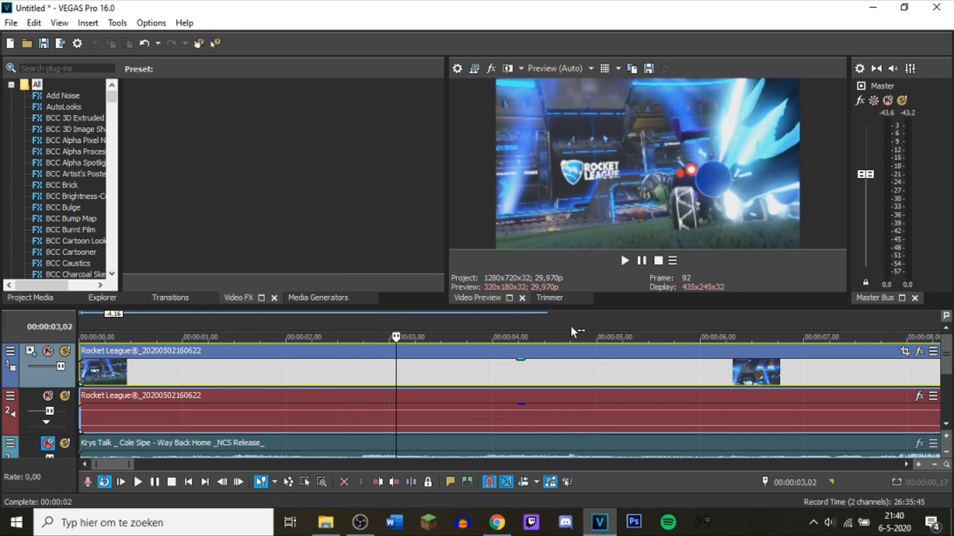
key("Left")
key("Left")
key("Left")
key("Left")
key("Left")
key("Left")
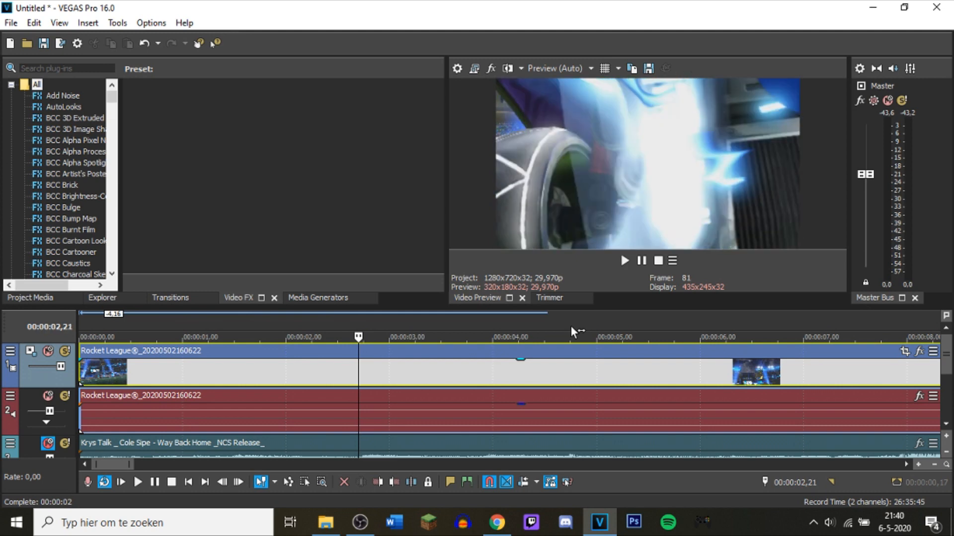
key("Left")
key("Left")
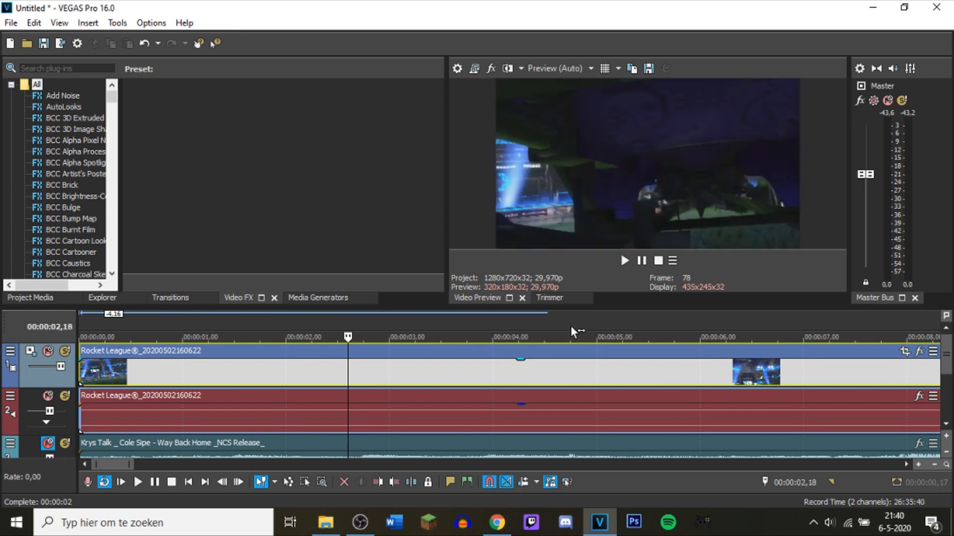
key("Right")
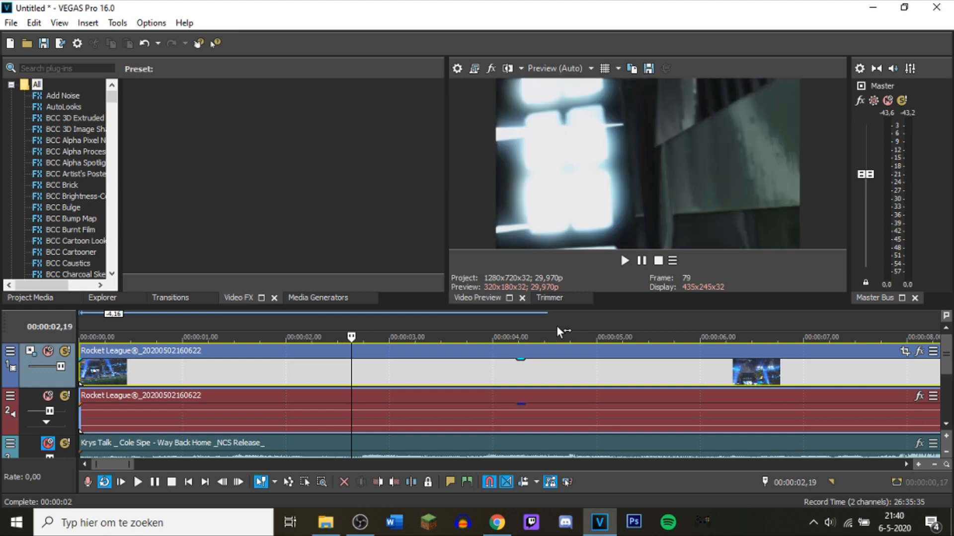
key("s")
left_click(273, 378)
key("Delete")
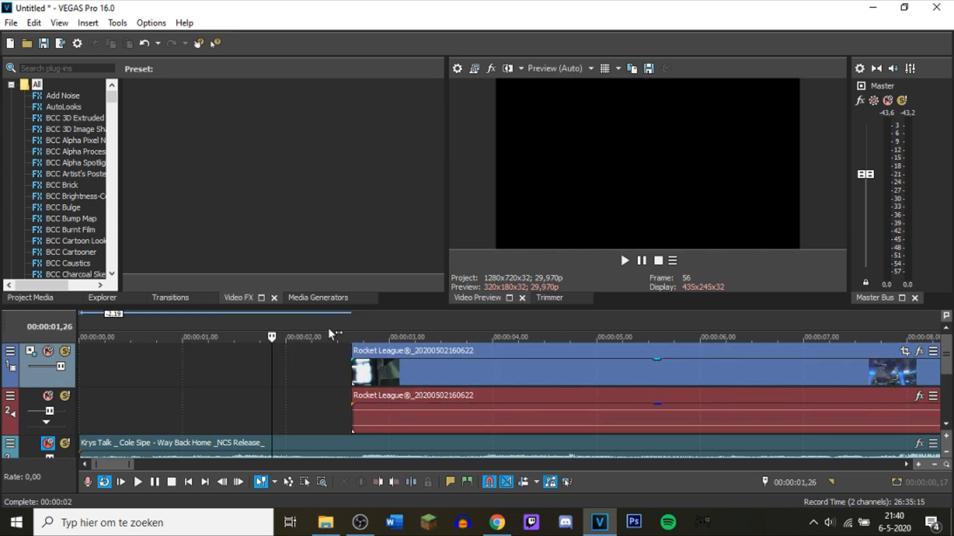
- Move the trimmed first clip to the start of the timeline and return the cursor to zero
left_click(350, 332)
scroll(367, 364, "down", 5)
left_click_drag(240, 354, 136, 353)
left_click(84, 323)
scroll(268, 360, "up", 4)
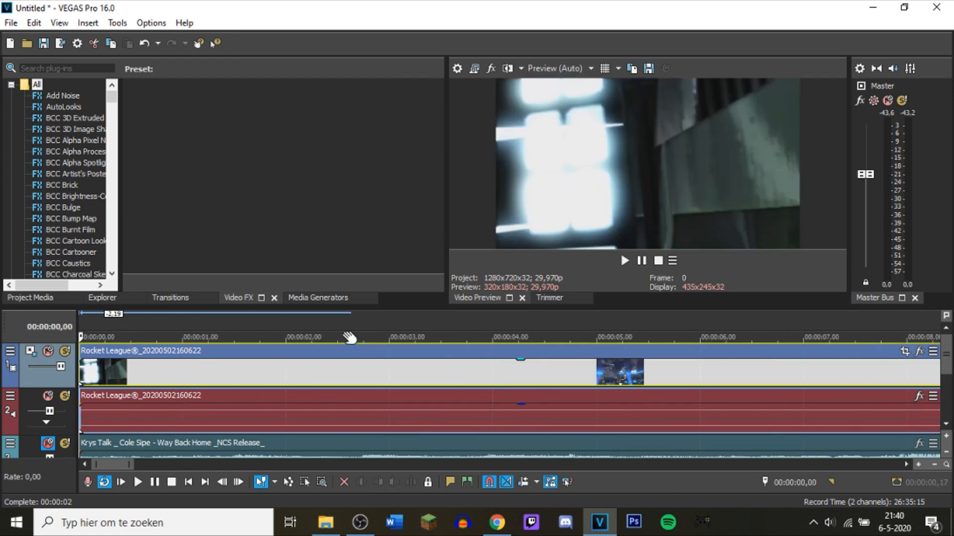
- Play through the first clip, split it at 00:00:09,29 and delete the part after the cut
left_click(251, 315)
key("space")
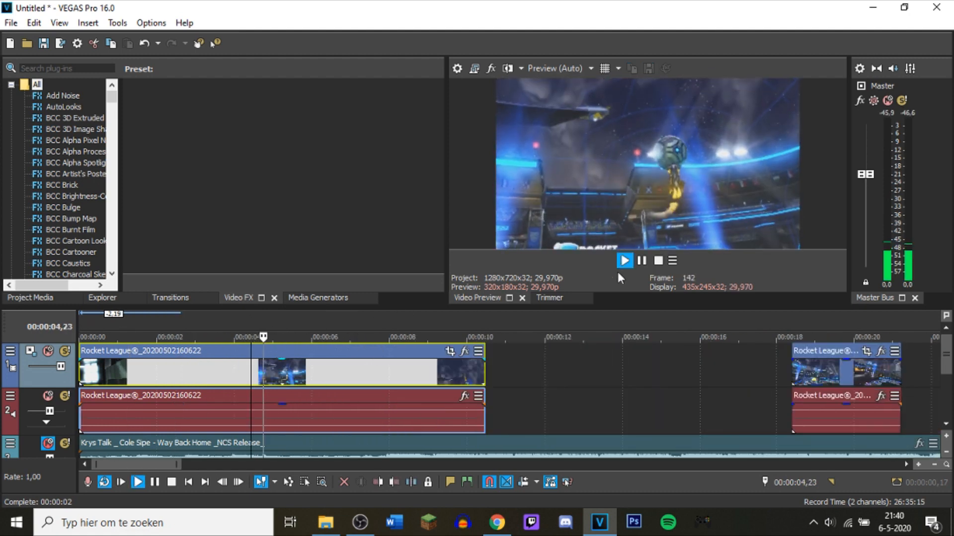
left_click(642, 260)
left_click(466, 325)
left_click(641, 259)
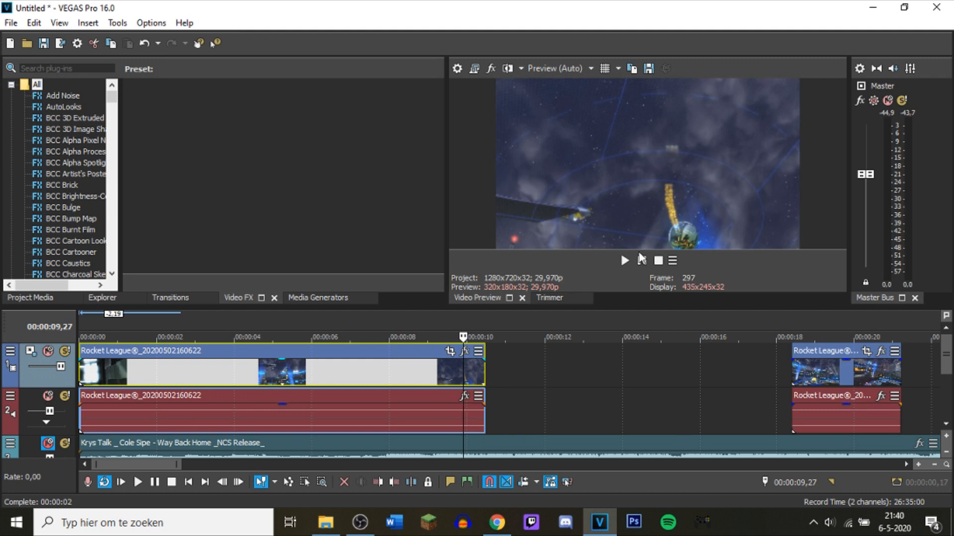
left_click(642, 259)
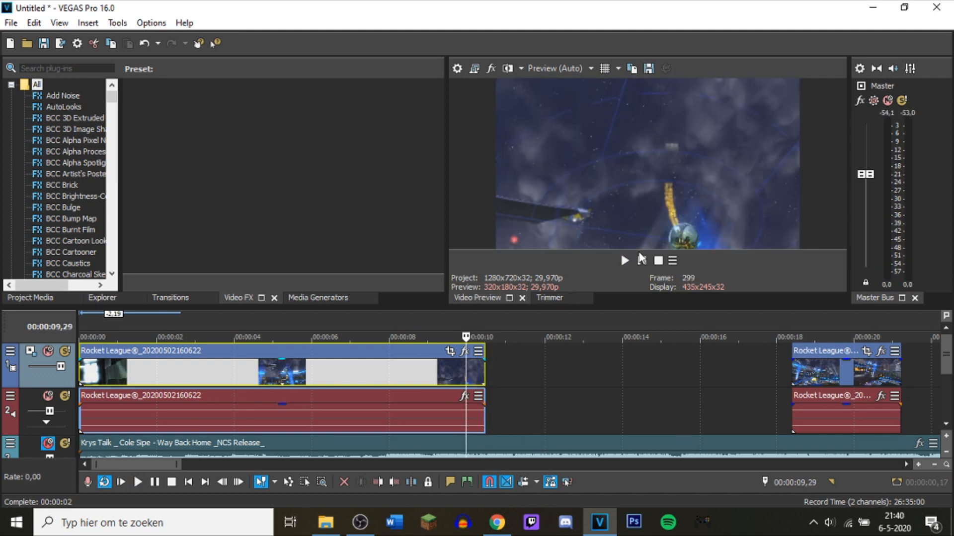
key("s")
key("Delete")
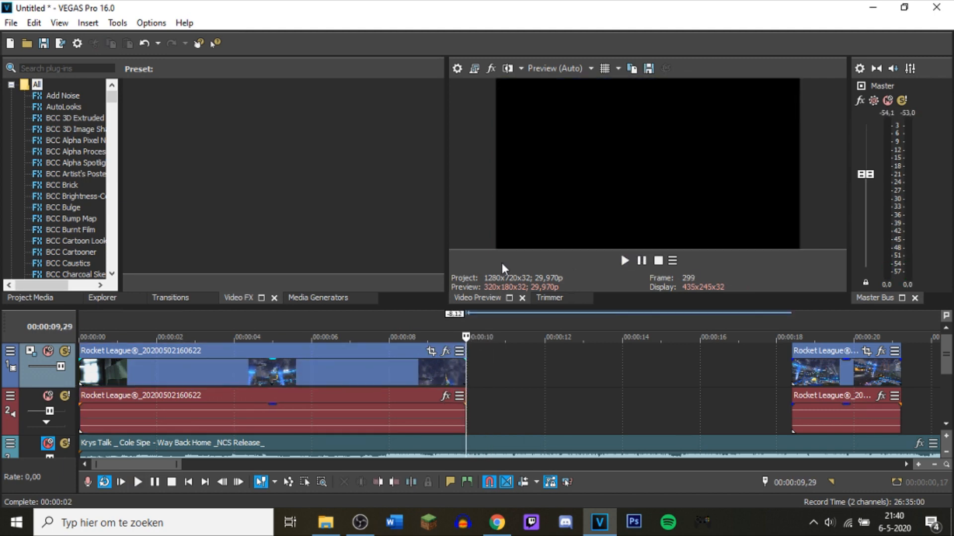
- Move the second clip directly behind the first one at 00:00:09,29 and play across the join
left_click_drag(850, 375, 531, 383)
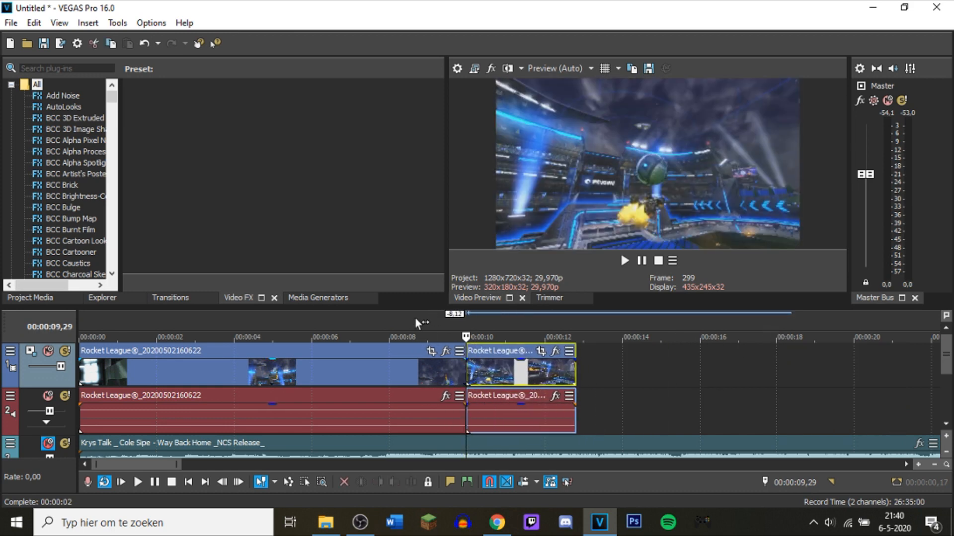
left_click(377, 324)
key("space")
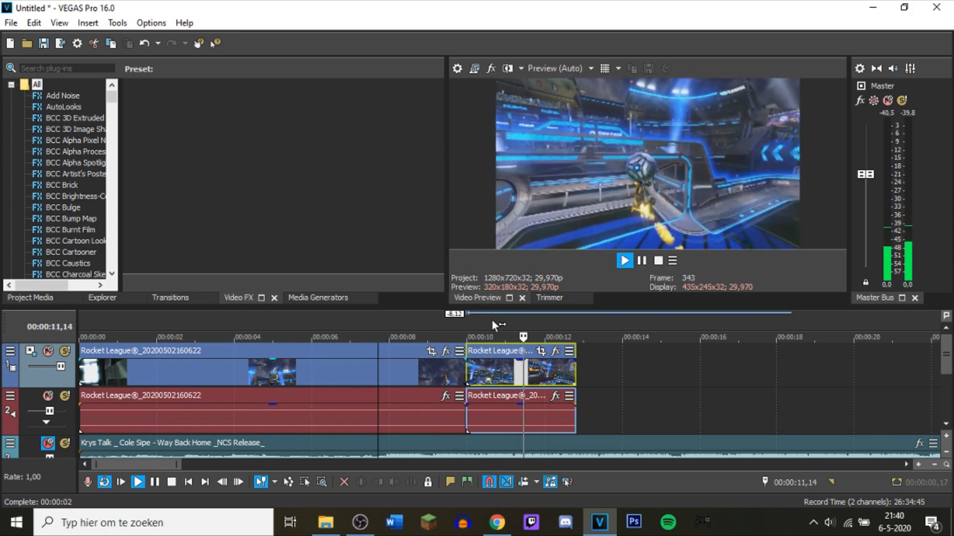
scroll(537, 365, "down", 5)
key("space")
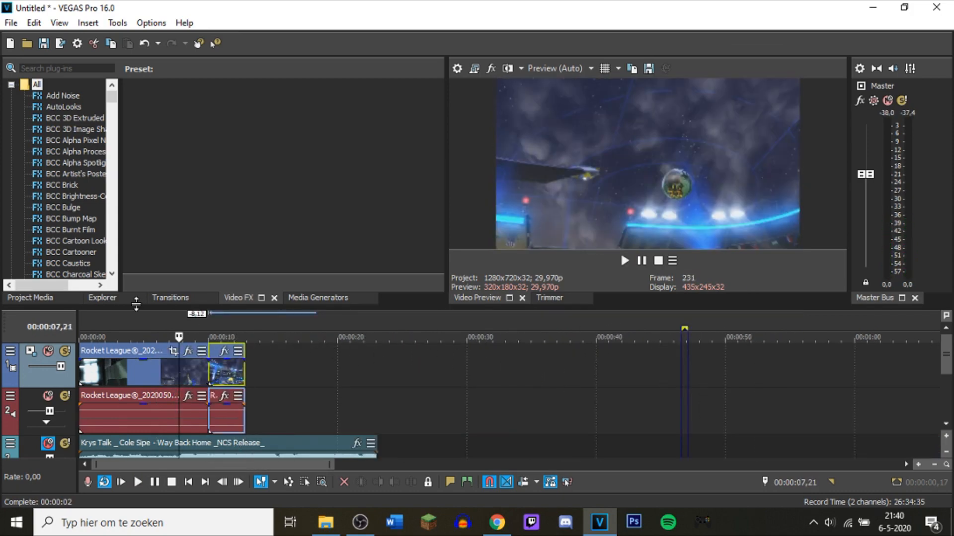
- Play the opening clips from zero with the song's waveform in view to locate the drop, and pause just behind it
scroll(317, 428, "up", 5)
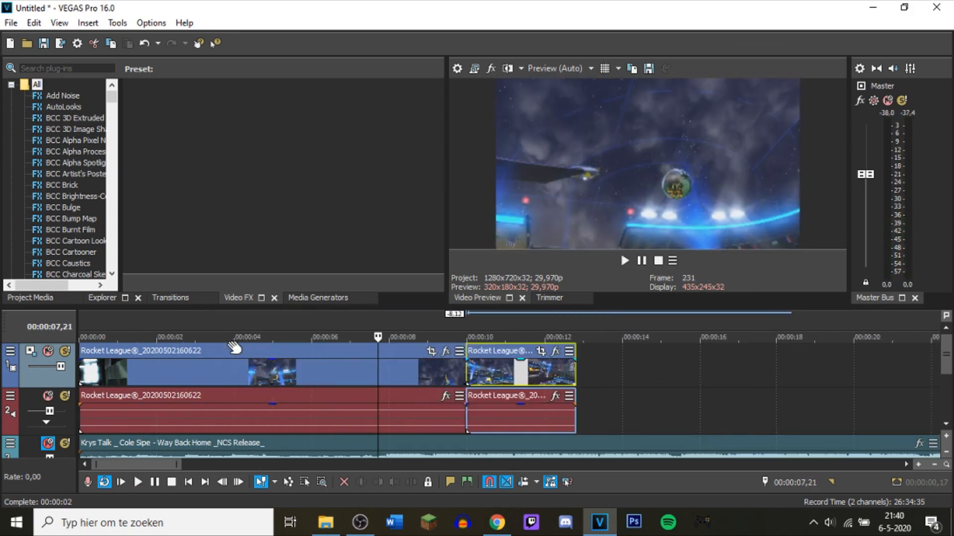
left_click(84, 326)
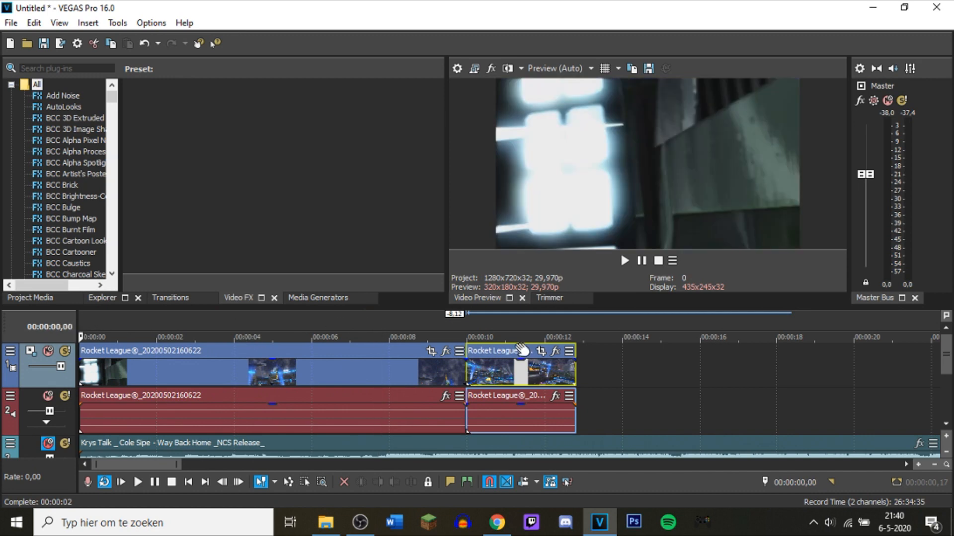
left_click(948, 392)
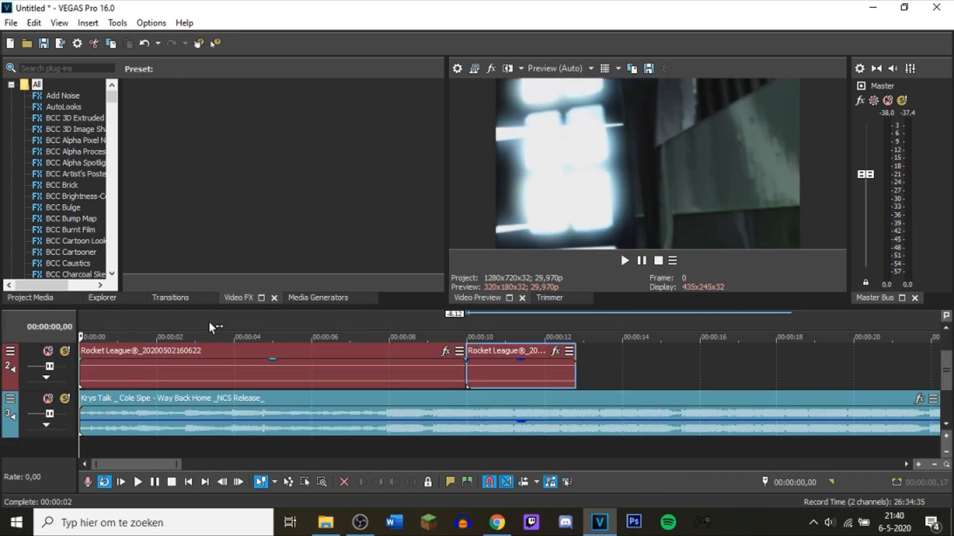
left_click(117, 328)
scroll(548, 354, "up", 1)
key("space")
scroll(610, 368, "down", 1)
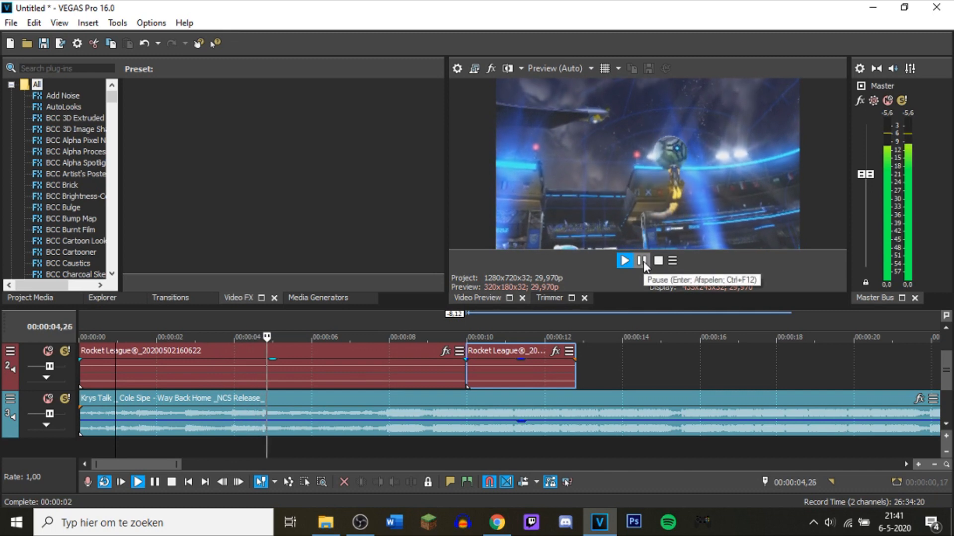
scroll(566, 369, "up", 2)
scroll(729, 392, "down", 3)
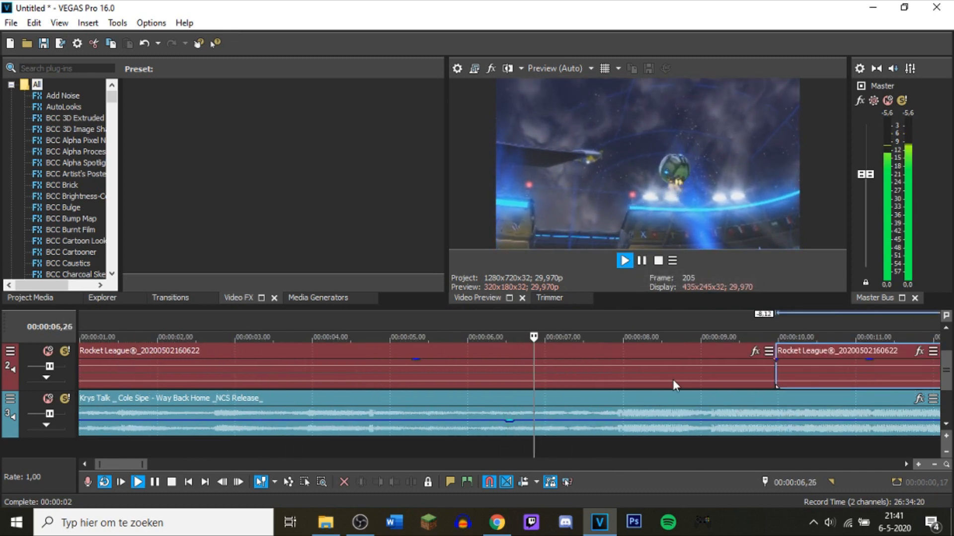
left_click(641, 260)
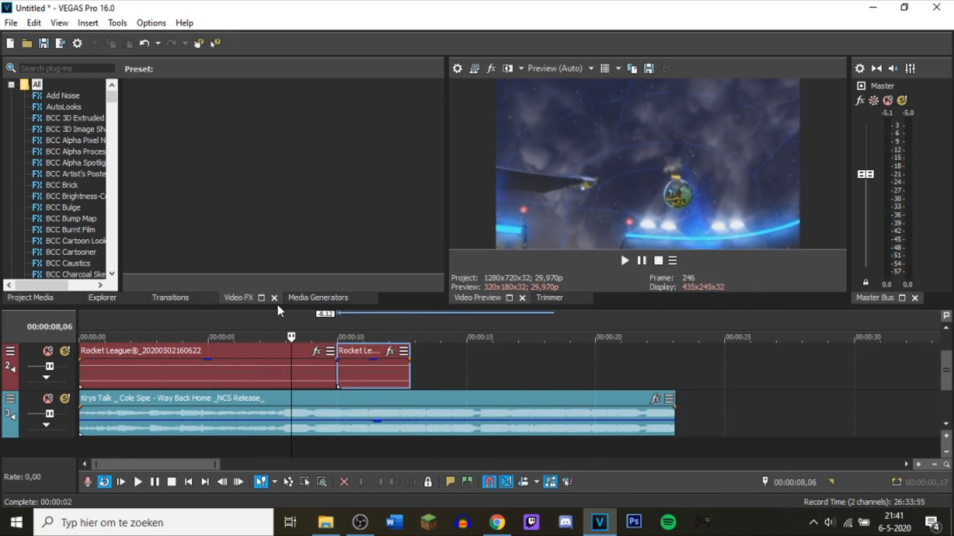
- Place a marker at 00:00:07,29, where the song's drop begins in the waveform
left_click(285, 314)
scroll(364, 404, "up", 10)
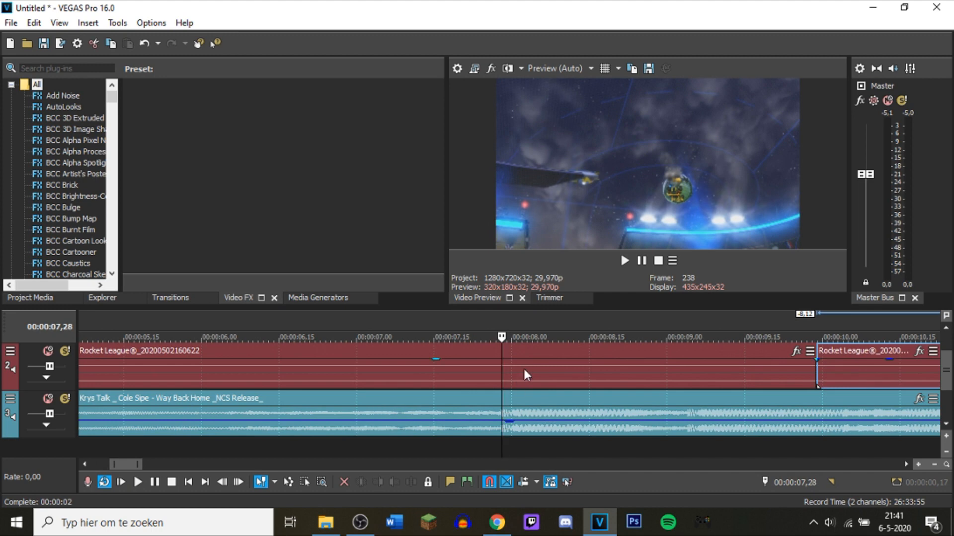
left_click(515, 324)
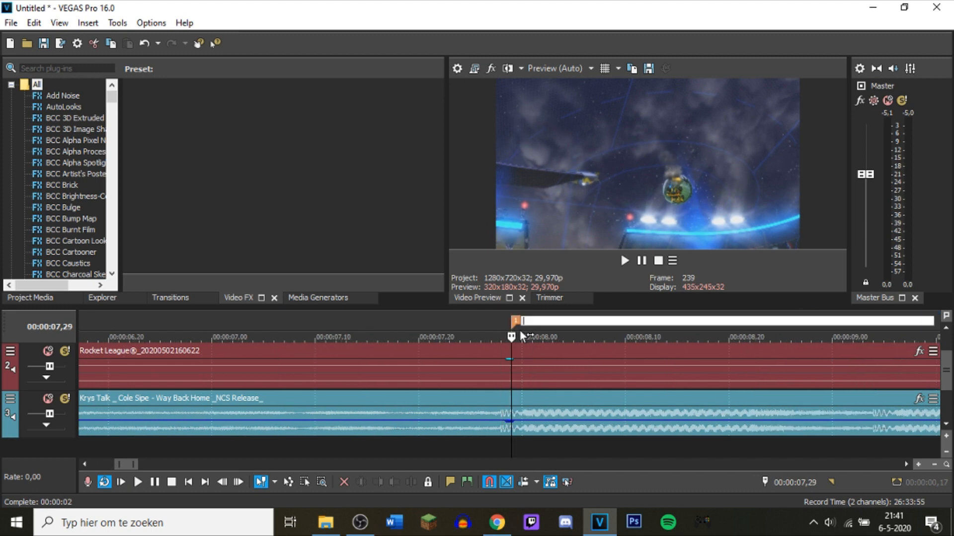
- Move the second clip earlier so that it spans the drop marker, and play it from 00:00:06,23 against the music
scroll(509, 373, "down", 12)
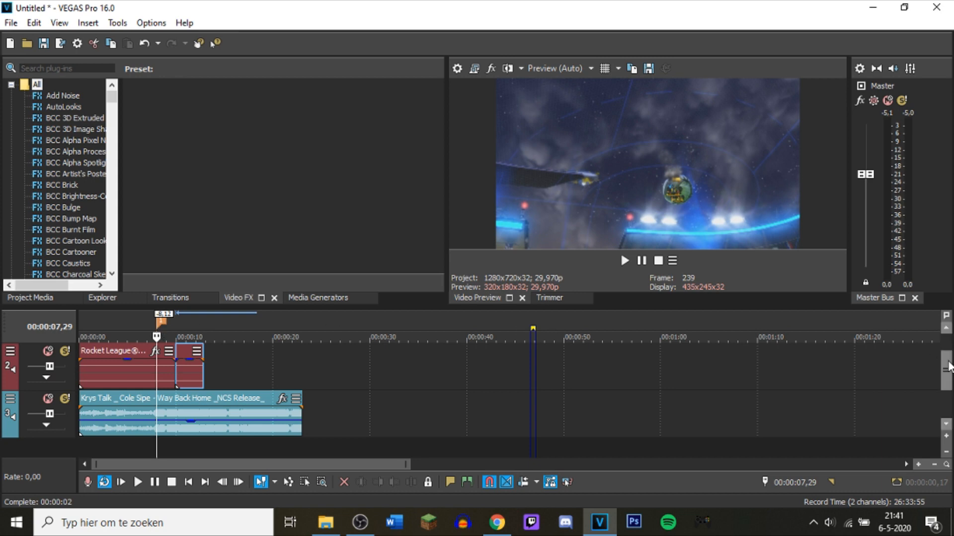
scroll(949, 367, "up", 3)
scroll(317, 359, "up", 8)
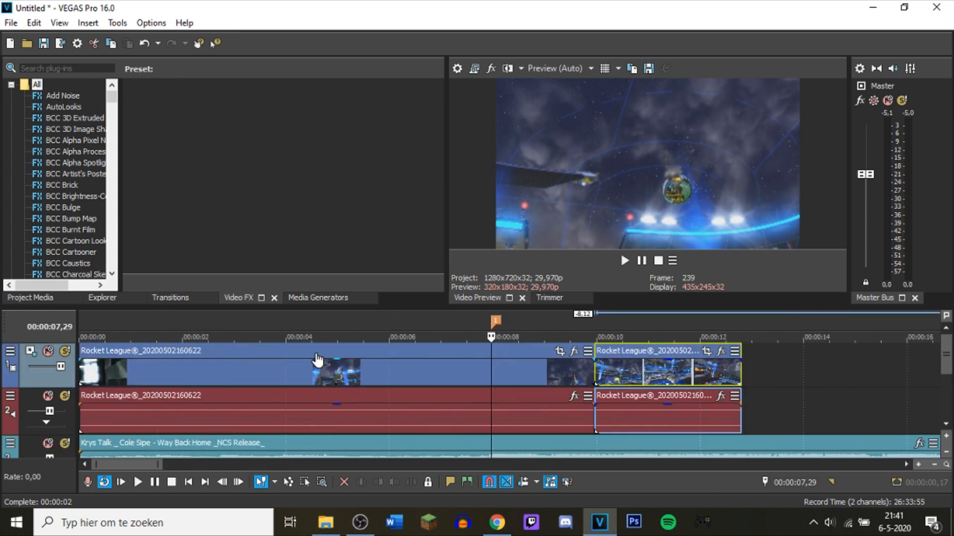
left_click_drag(647, 357, 458, 361)
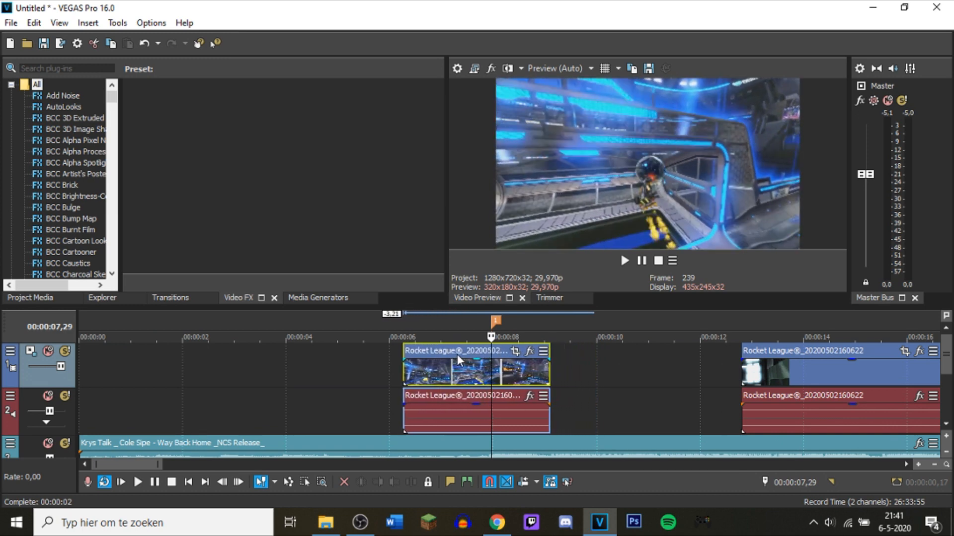
left_click(458, 322)
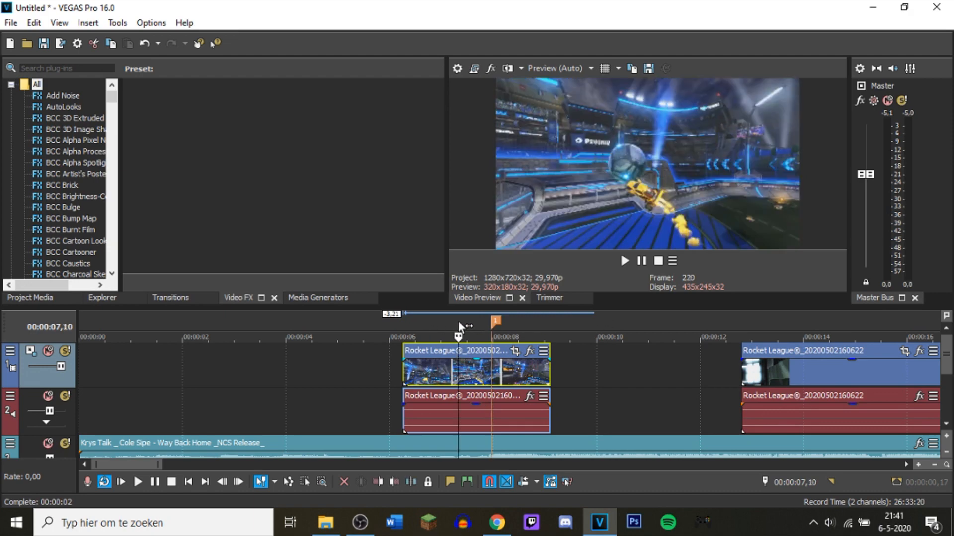
left_click(430, 322)
key("space")
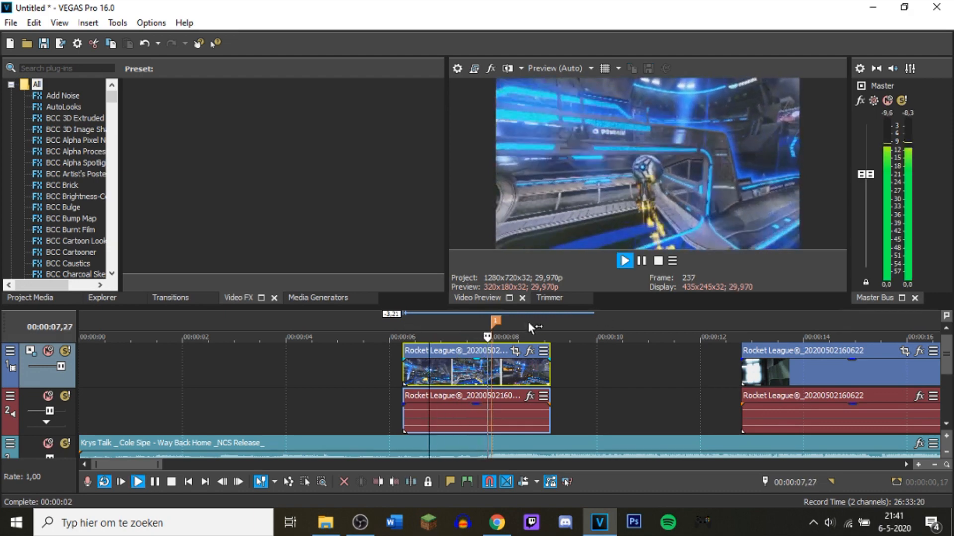
key("space")
- Put the first clip at the timeline start with a 1,02 crossfade into the second, play through the drop and return to zero
left_click_drag(778, 365, 115, 373)
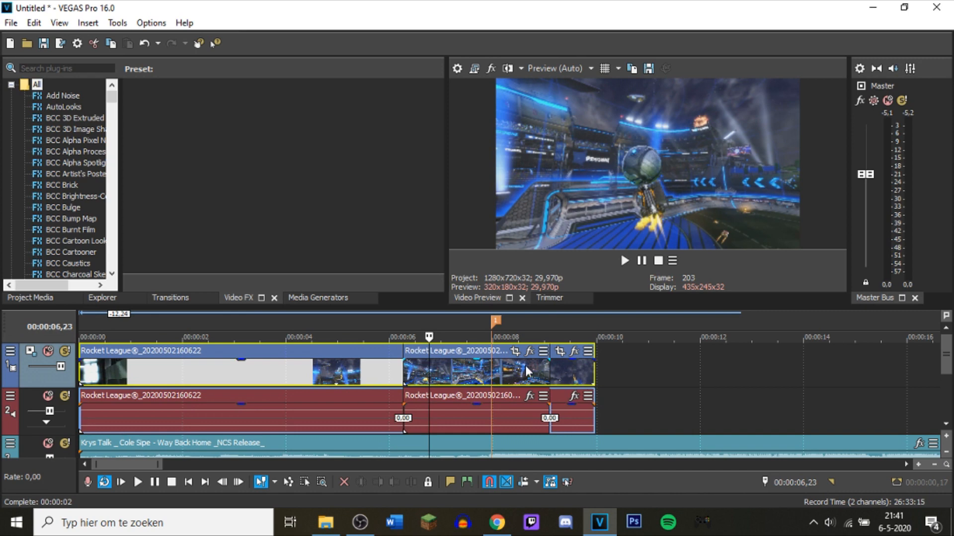
key("ctrl+z")
left_click_drag(410, 325, 104, 328)
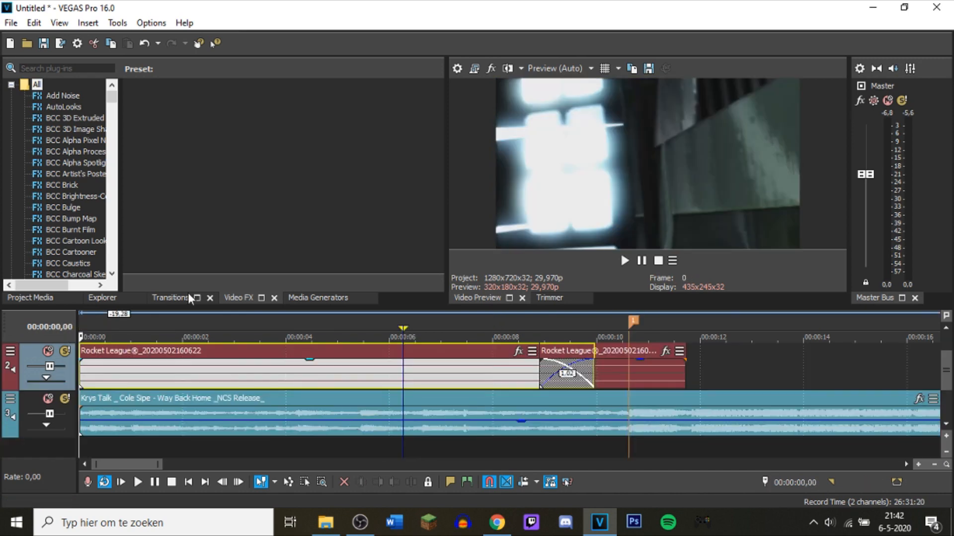
key("space")
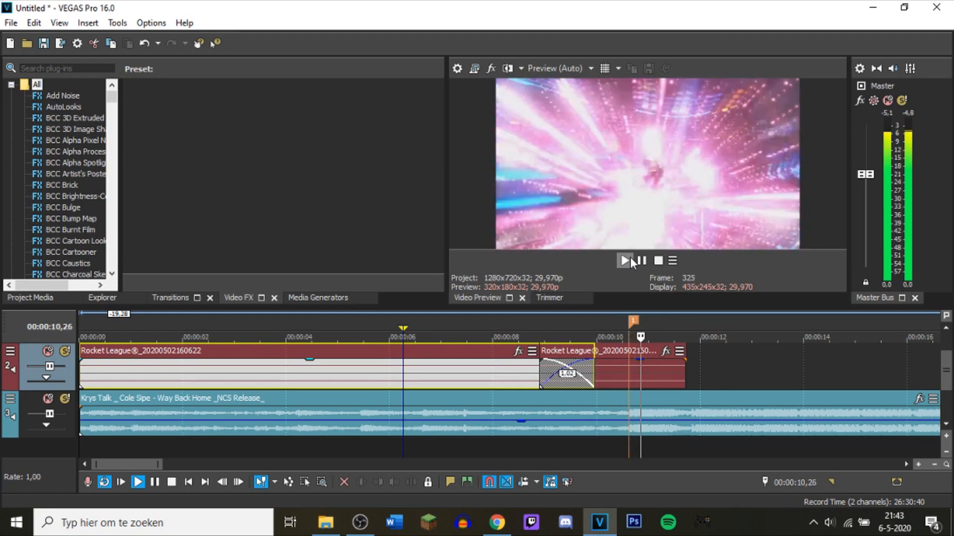
left_click(640, 261)
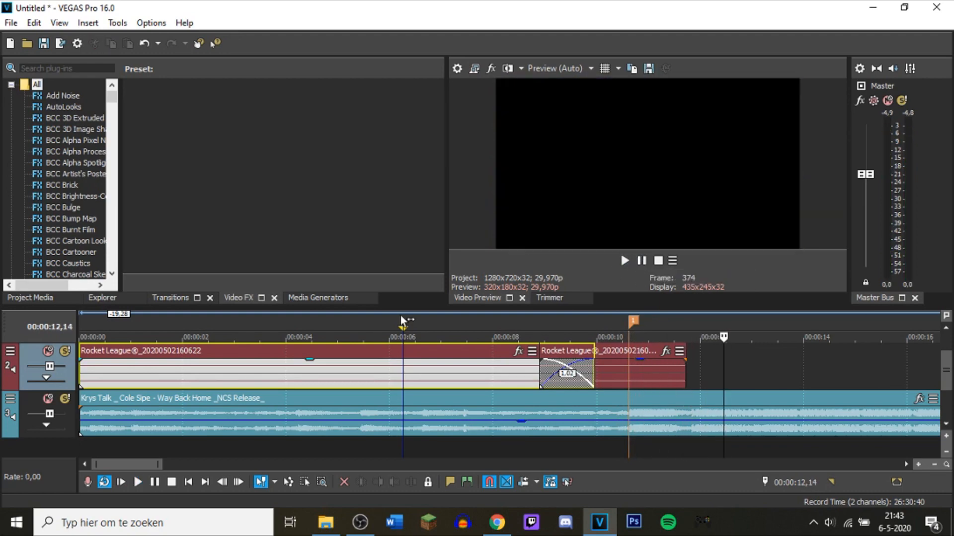
left_click(323, 327)
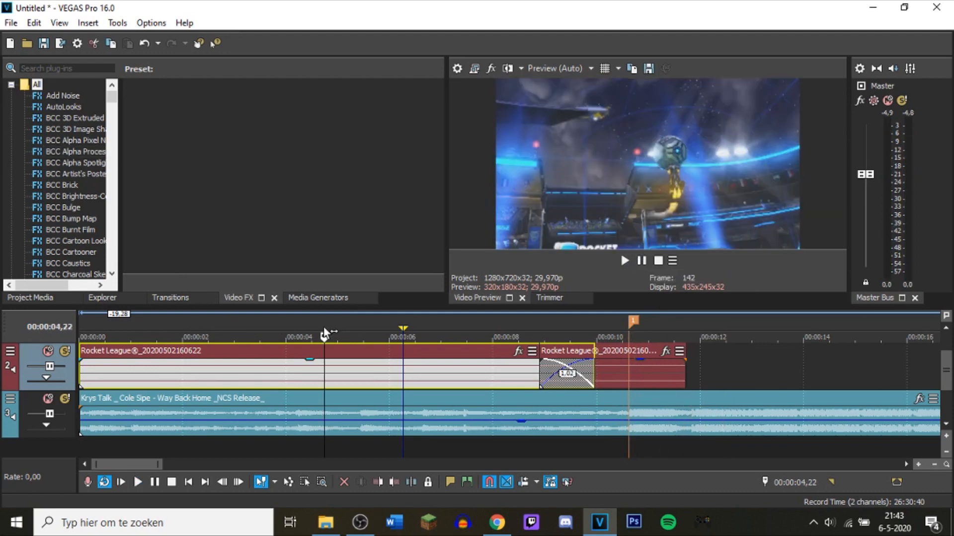
left_click(87, 324)
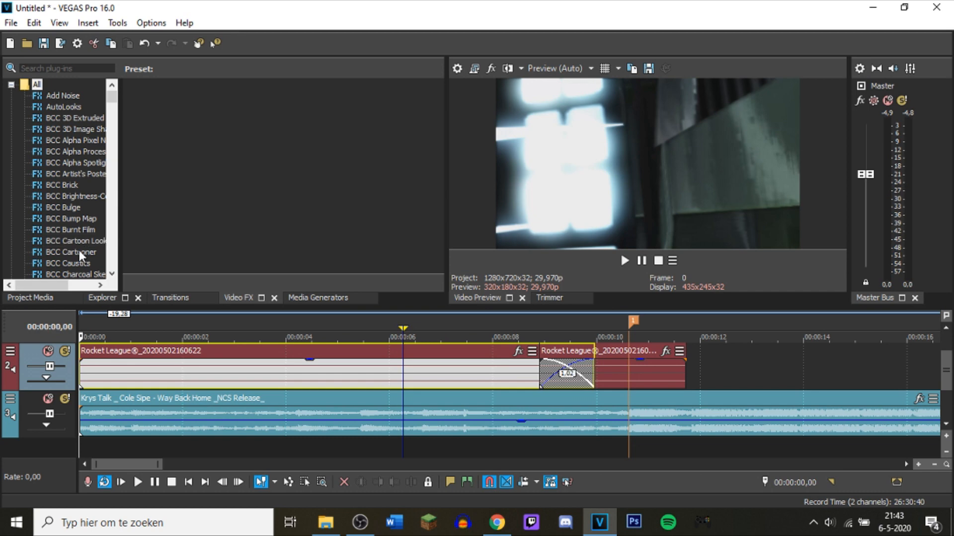
- Apply BCC Brightness-Contrast to the first clip with brightness 6,12 and contrast 33,33, checking the picture at 00:00:01,21
left_click_drag(70, 196, 248, 380)
left_click_drag(225, 318, 164, 324)
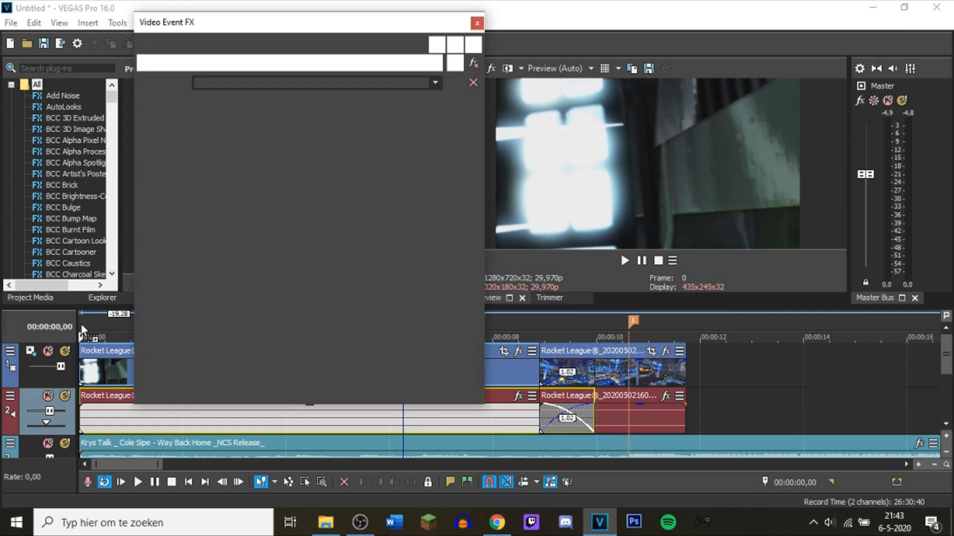
left_click_drag(250, 24, 655, 134)
left_click(167, 326)
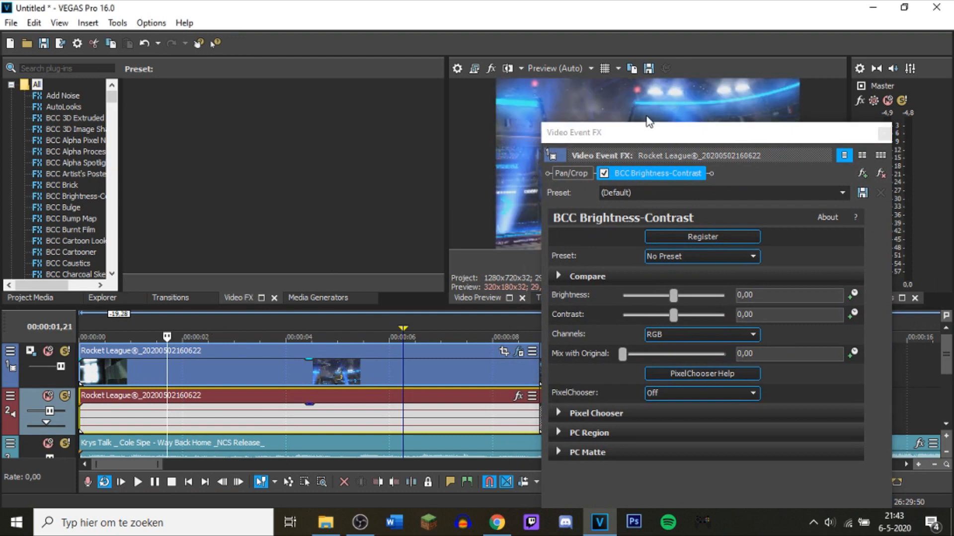
left_click_drag(658, 138, 180, 74)
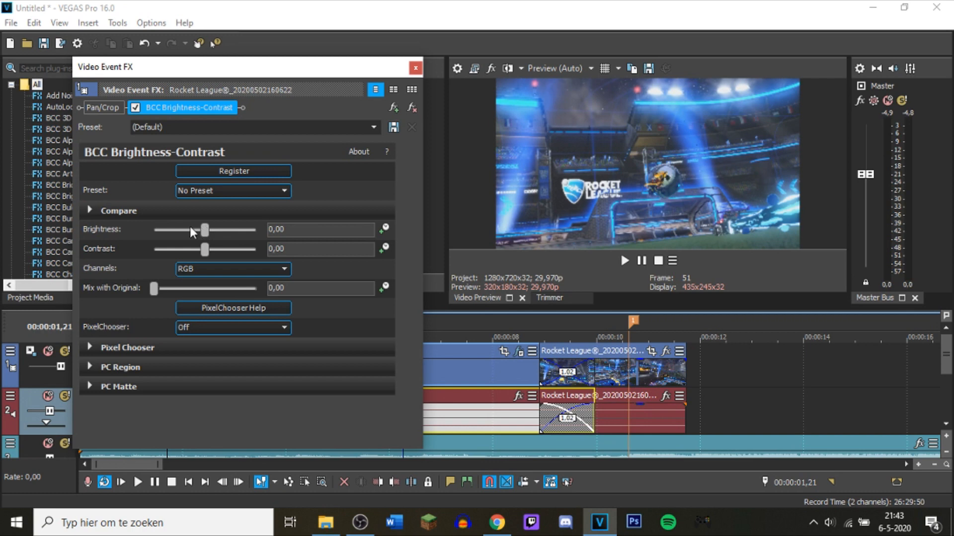
left_click_drag(202, 231, 222, 251)
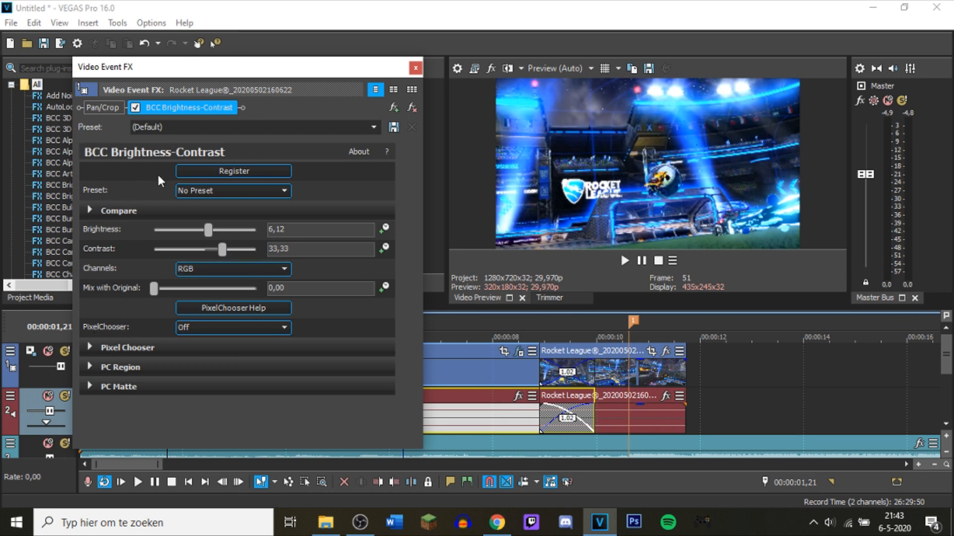
left_click(415, 68)
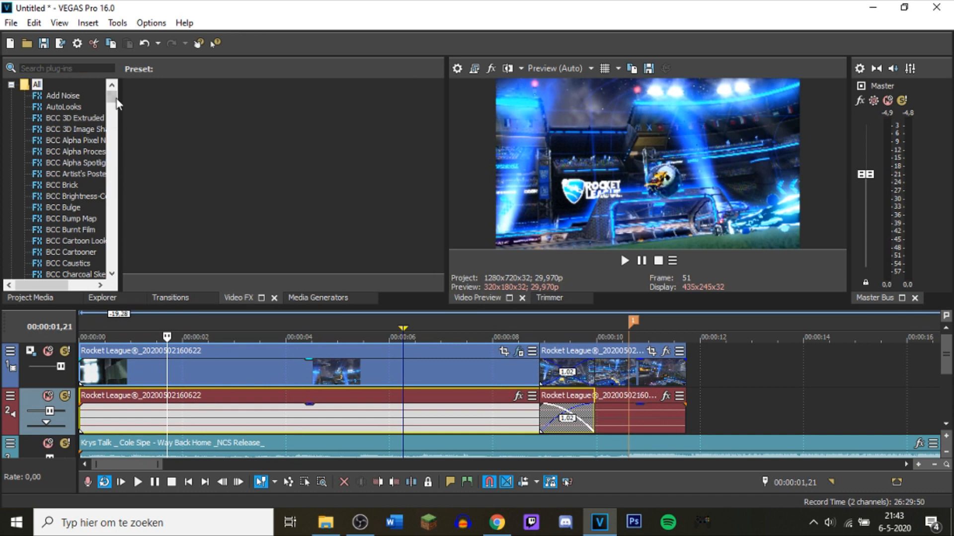
- Add the S_Shake effect to the first clip and close its effect settings
left_click_drag(112, 98, 113, 220)
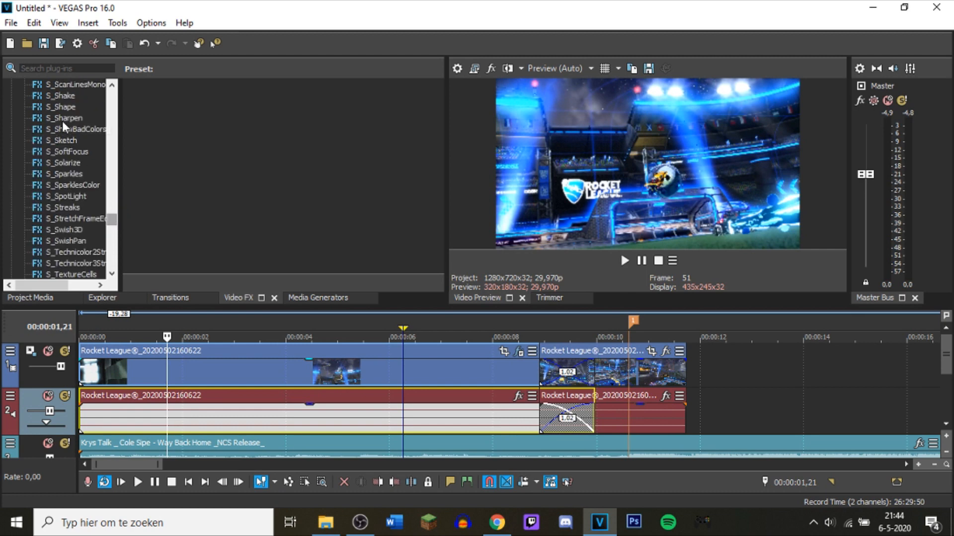
left_click_drag(63, 97, 154, 262)
left_click_drag(186, 364, 186, 363)
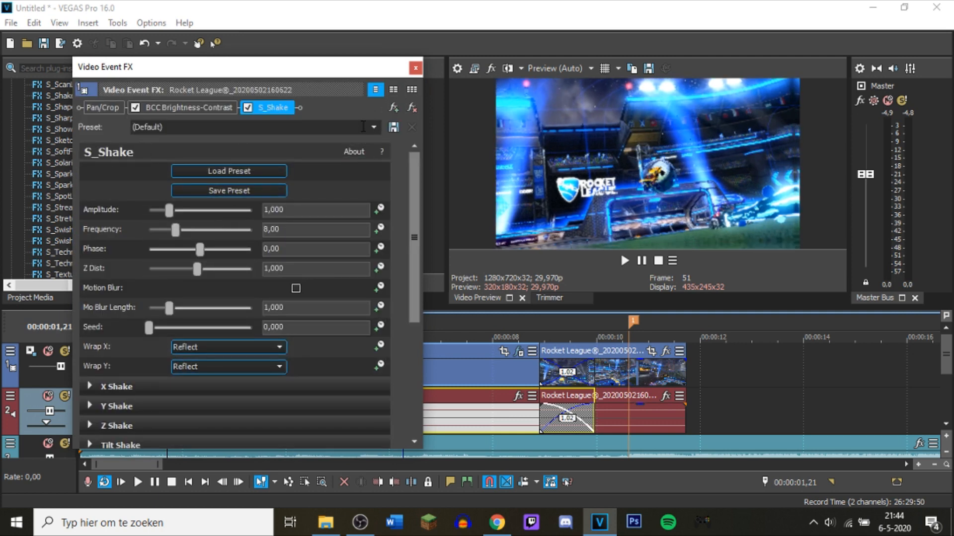
left_click(415, 68)
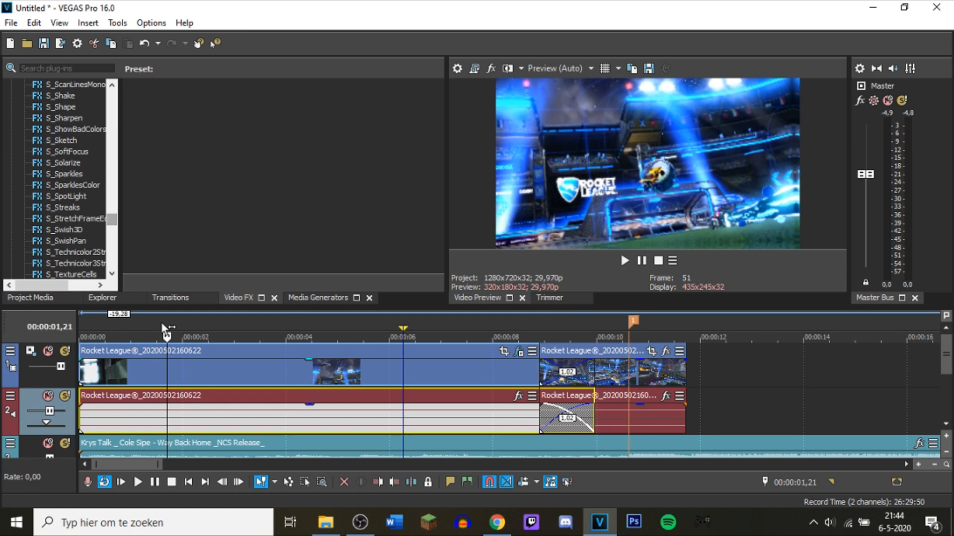
- Load the idk preset for the first clip's S_Shake effect, play from 00:00:00,26 to check it and return to zero
left_click_drag(162, 323, 157, 324)
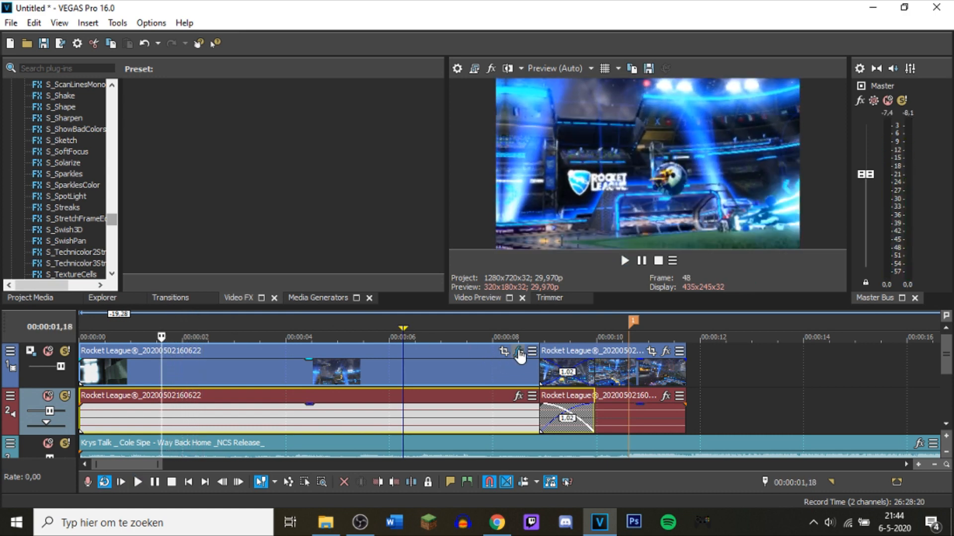
left_click(518, 353)
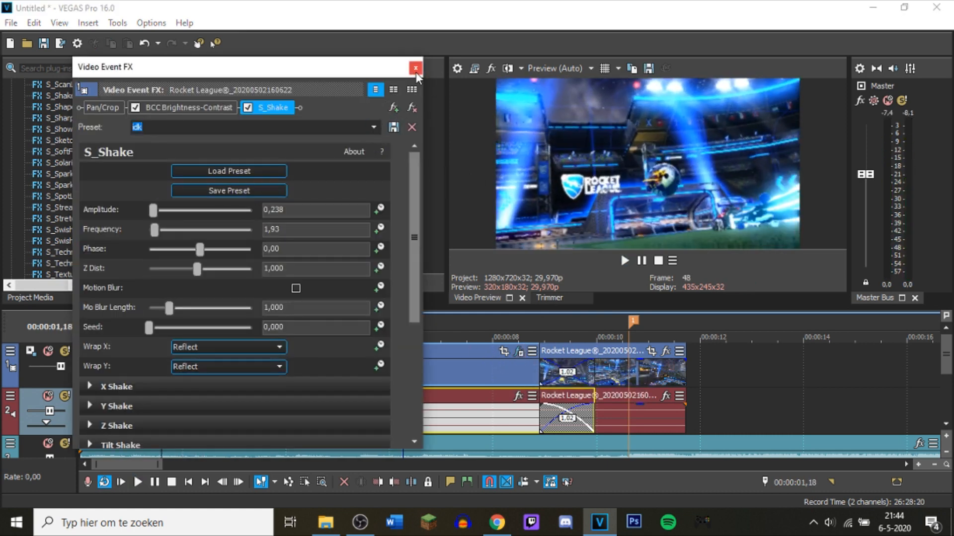
left_click(415, 68)
left_click(124, 318)
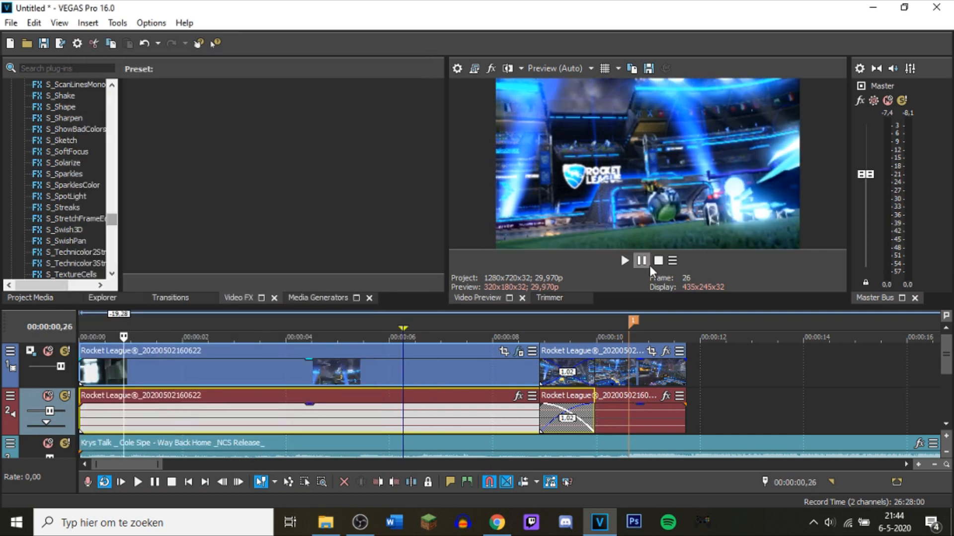
left_click(624, 261)
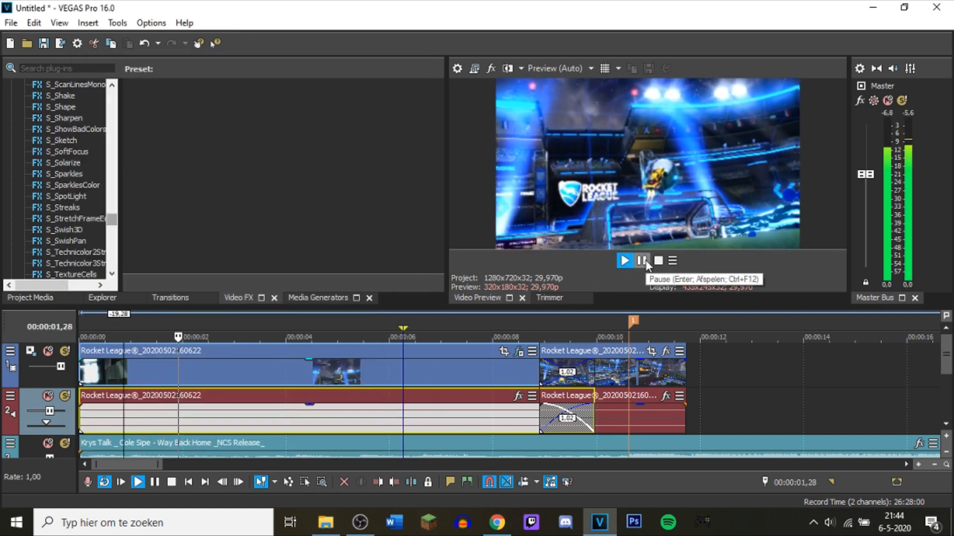
left_click(646, 262)
key("ctrl+Home")
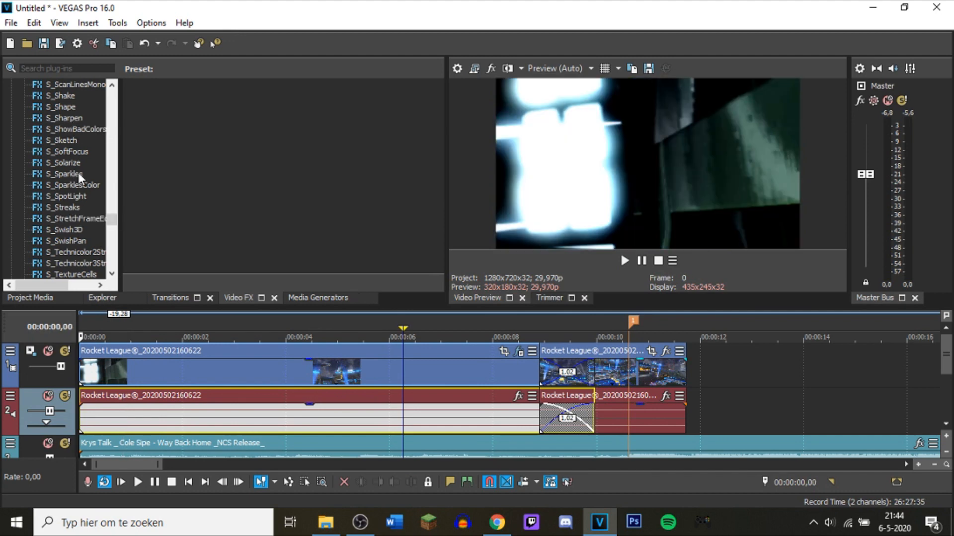
- Check the first clip's effect settings for reference and apply BCC Brightness-Contrast to the second clip with brightness 6,00
left_click_drag(61, 98, 236, 192)
scroll(120, 211, "up", 7)
left_click_drag(114, 216, 113, 121)
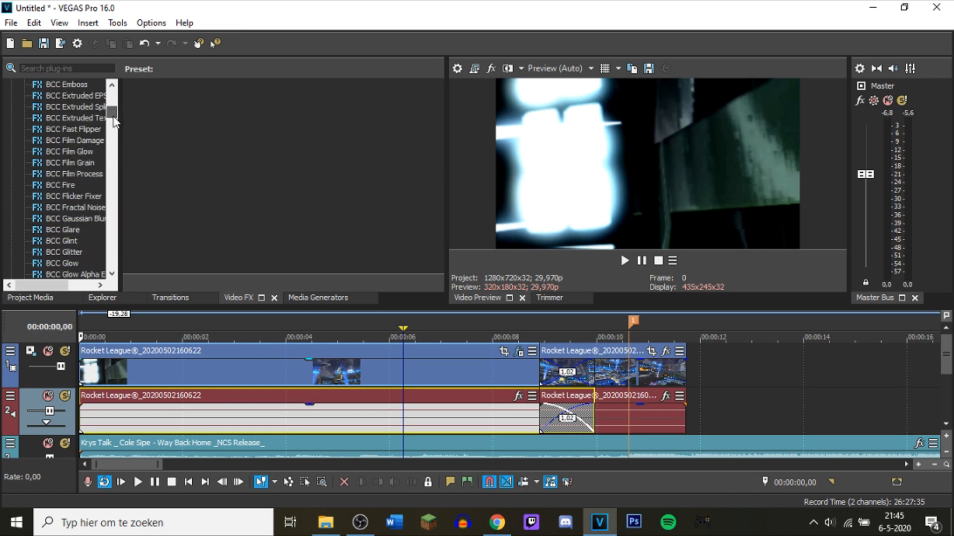
left_click(518, 351)
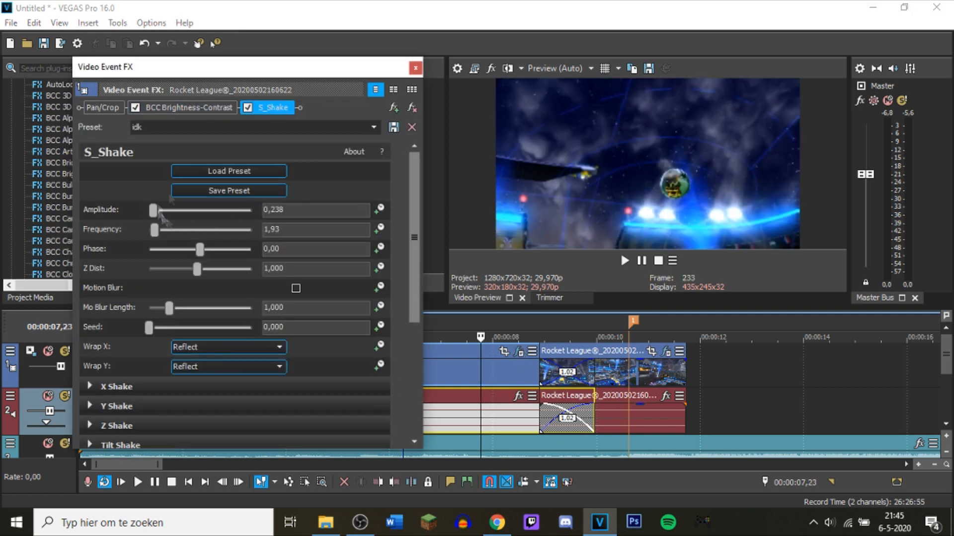
left_click(189, 108)
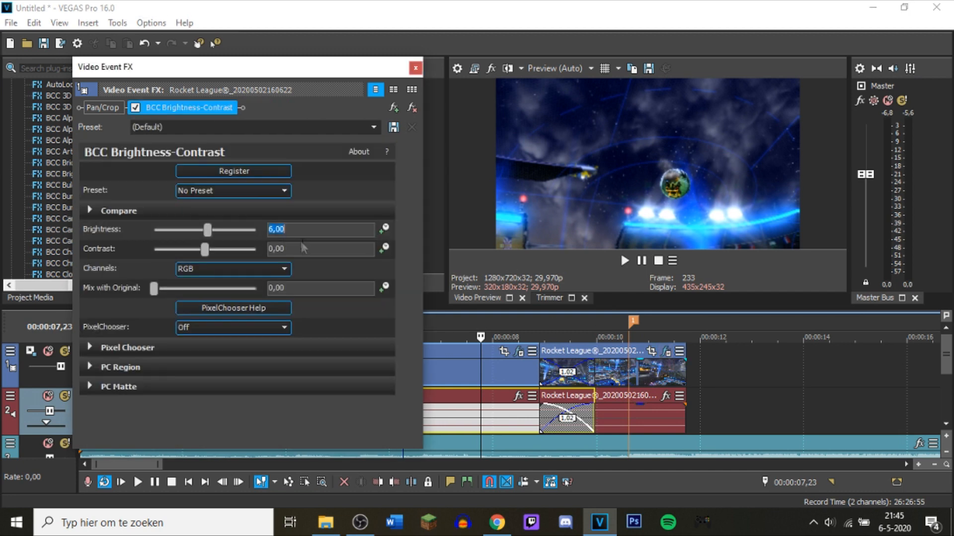
key("Tab")
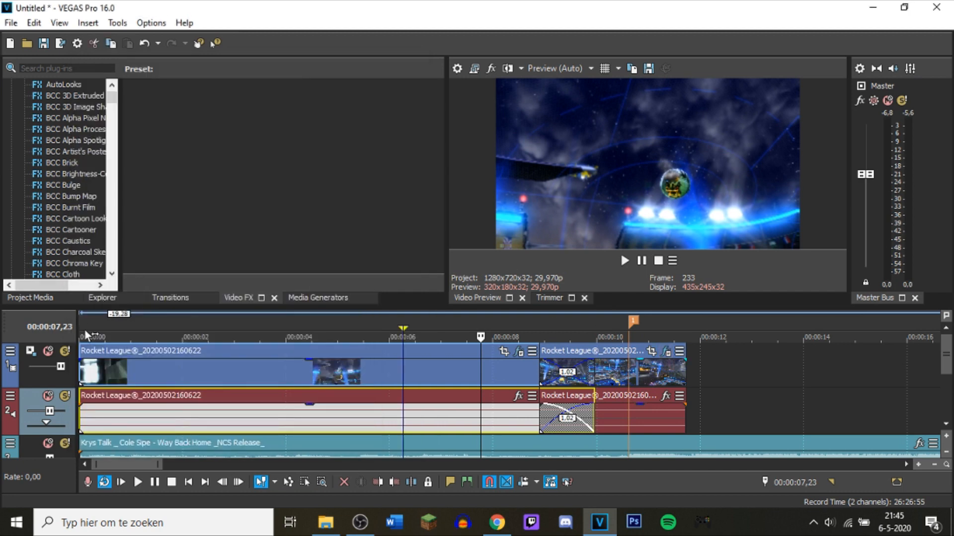
- Play both clips from the timeline start up to marker 1 to review the colour and shake effects, then stop
left_click(82, 325)
key("space")
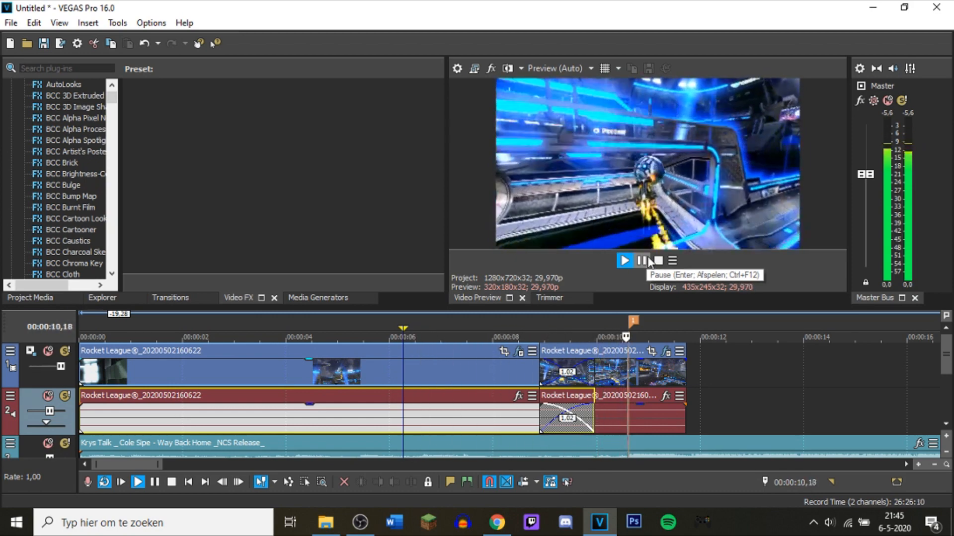
key("space")
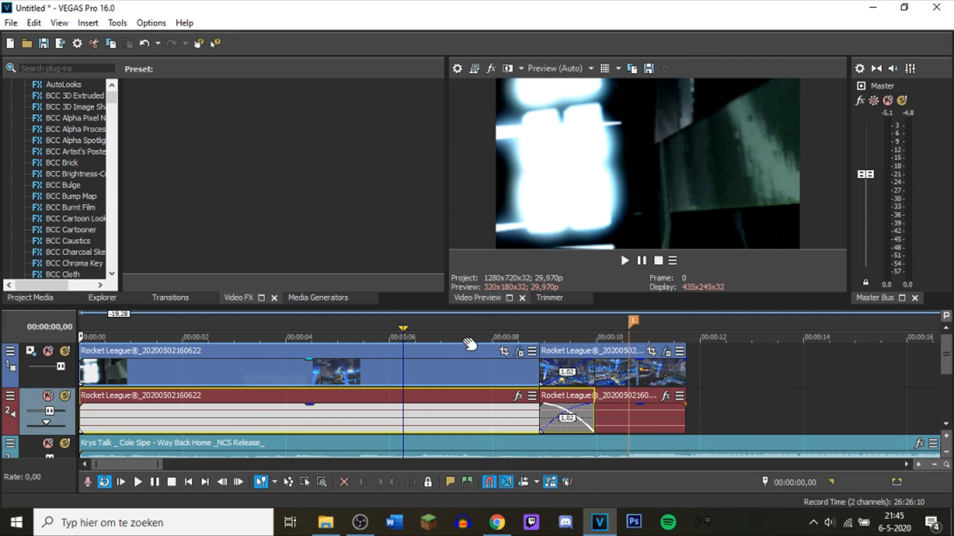
- Insert a velocity envelope on the first video clip
right_click(196, 378)
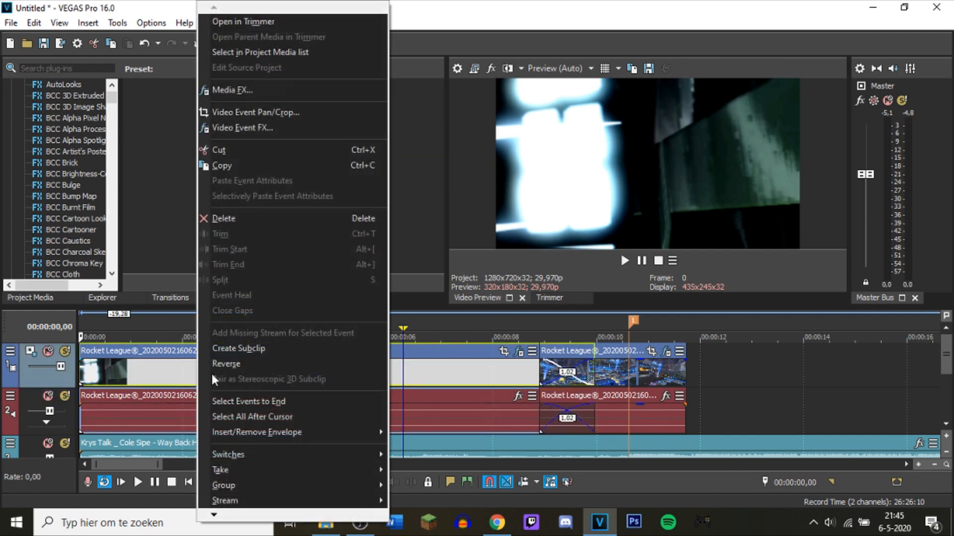
mouse_move(275, 433)
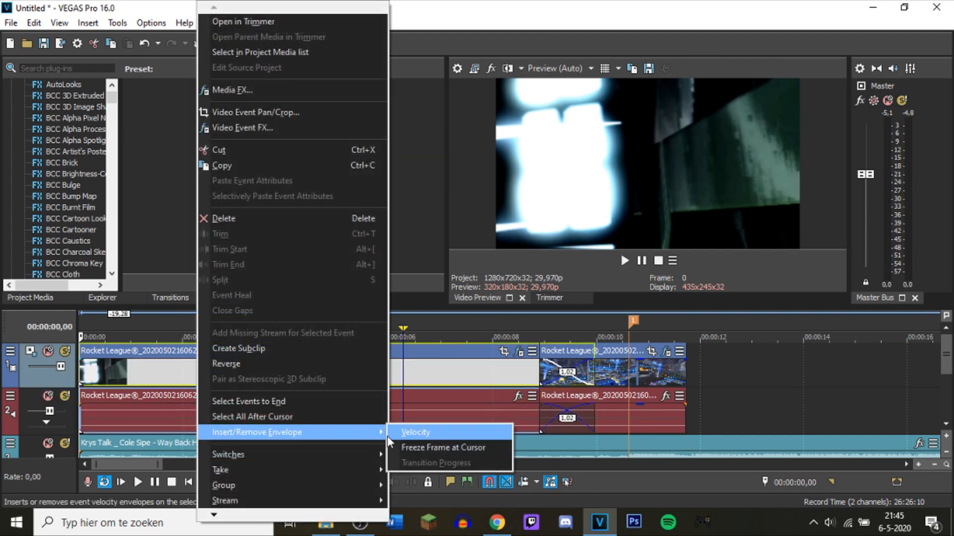
left_click(422, 434)
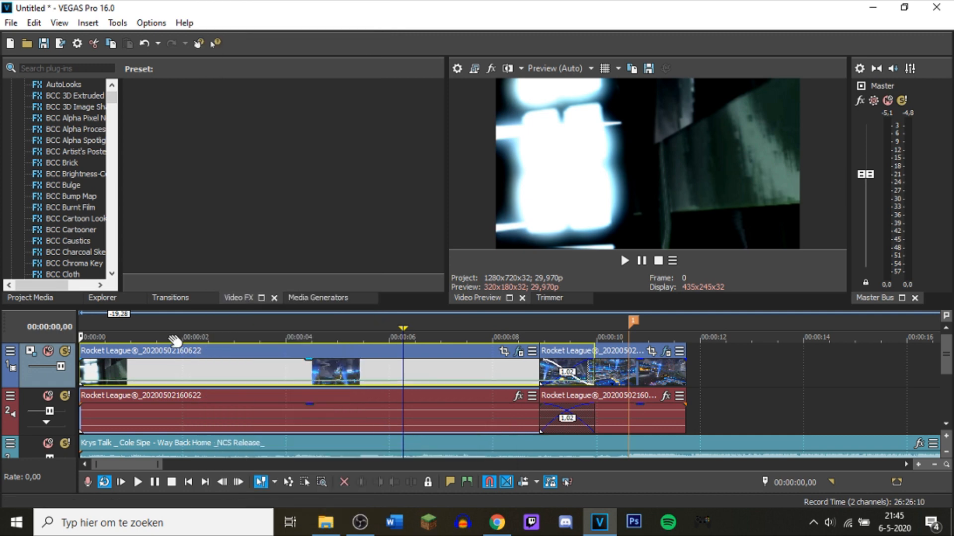
scroll(154, 362, "up", 5)
scroll(111, 363, "down", 8)
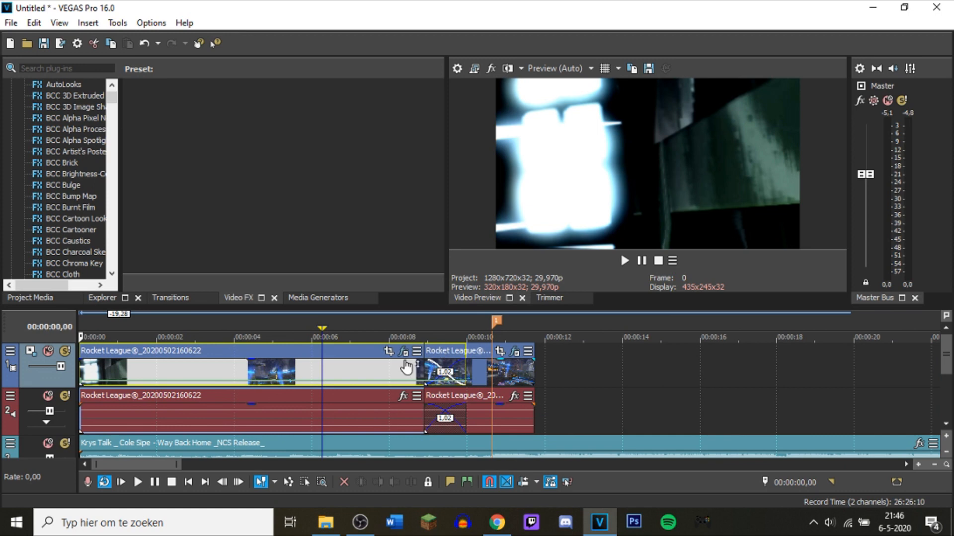
scroll(109, 342, "up", 5)
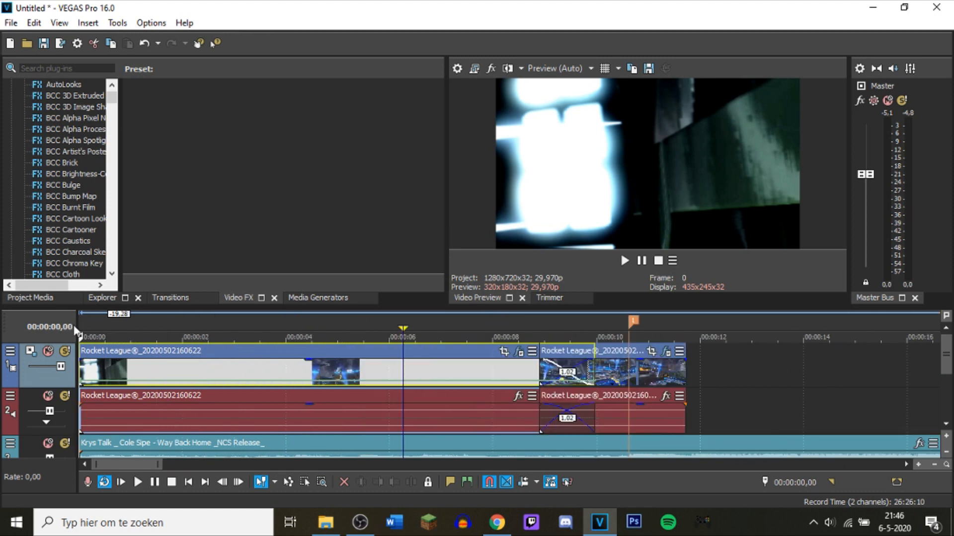
scroll(76, 395, "up", 2)
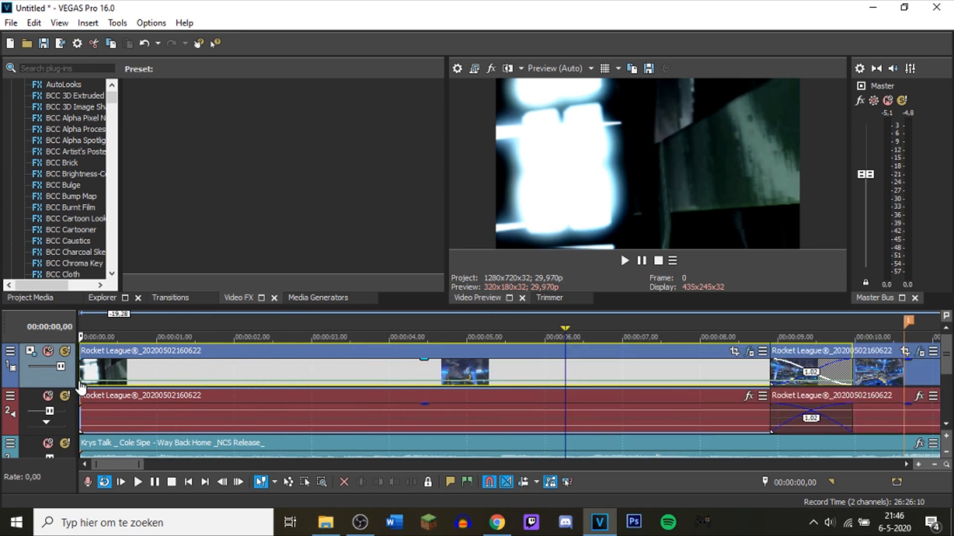
- Add a point to the first clip's velocity envelope at 00:00:00,10
mouse_move(80, 382)
key("Right")
key("Right")
key("Right")
key("Right")
key("Right")
key("Right")
key("Right")
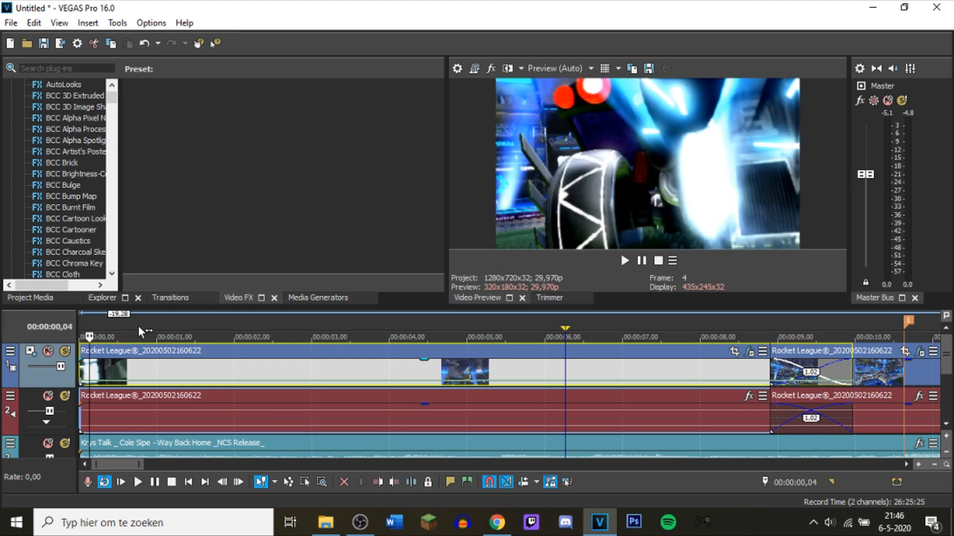
key("Right")
key("Right")
key("Right")
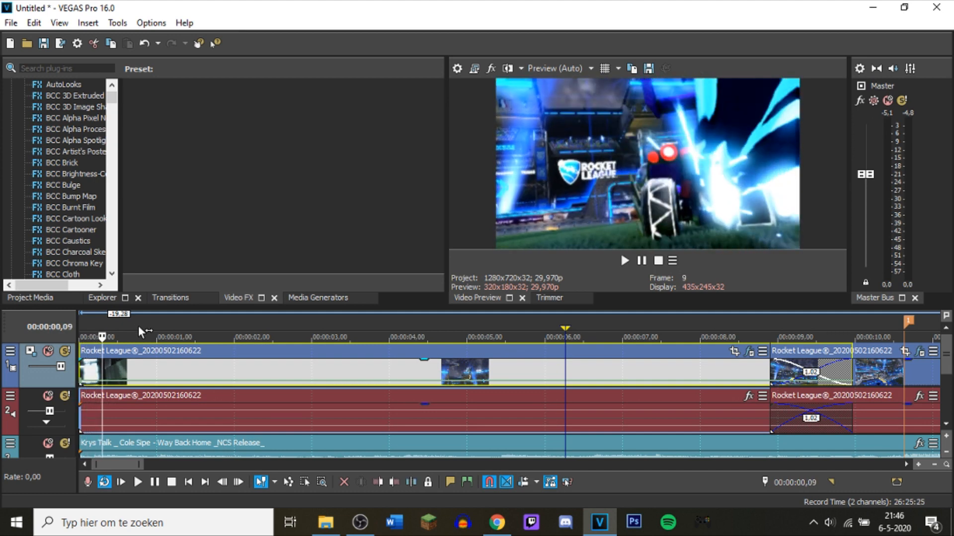
right_click(104, 383)
left_click(130, 217)
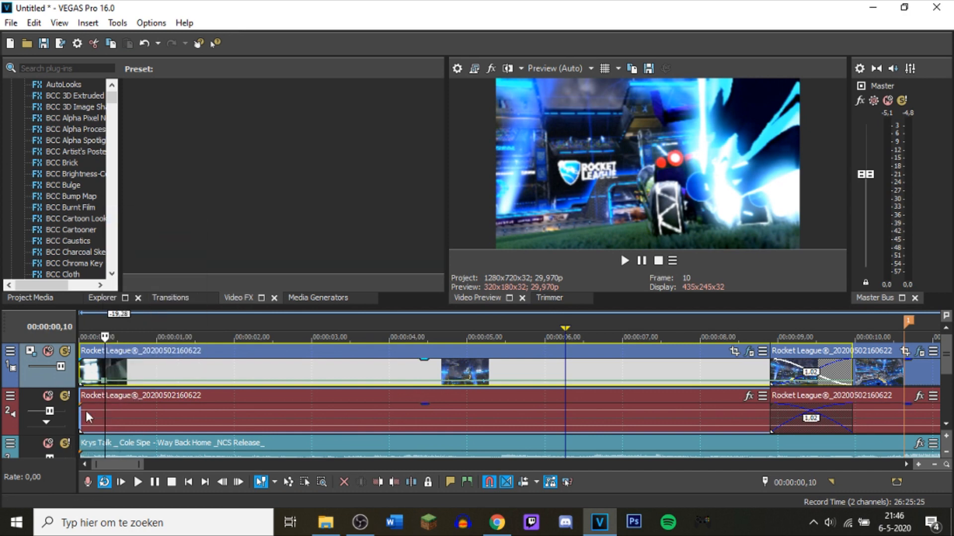
- Raise the first clip's velocity at 00:00:00,00 to 1.000 % and play the opening to check the ramp
left_click_drag(80, 381, 79, 359)
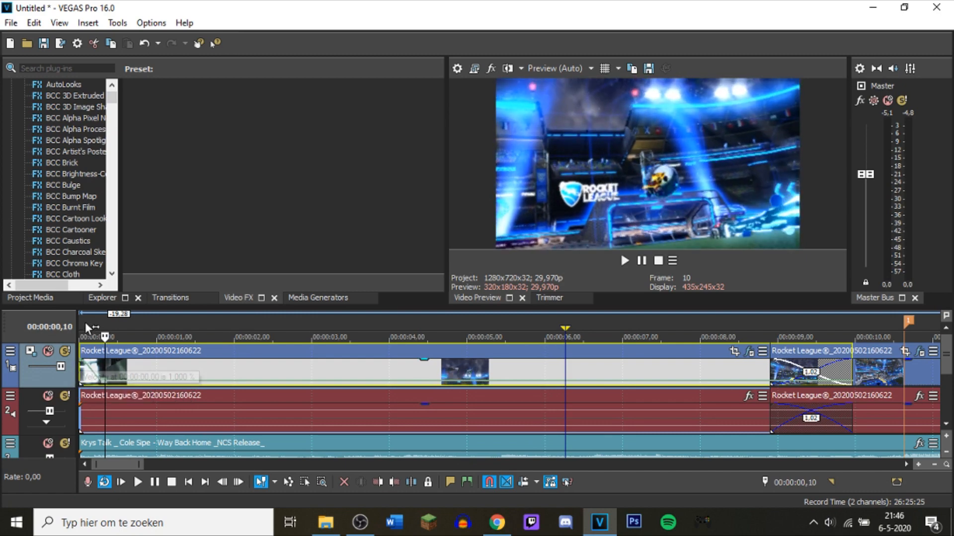
left_click(79, 324)
key("space")
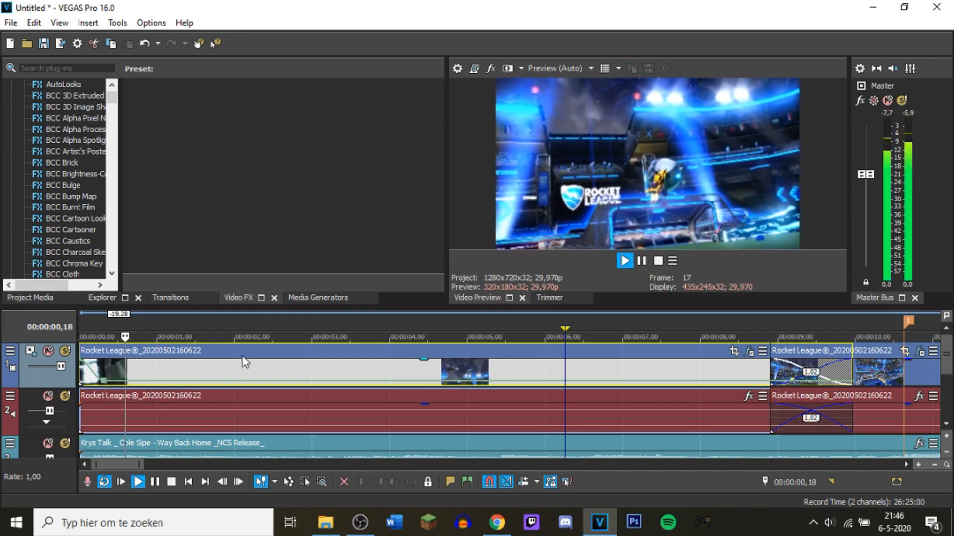
key("space")
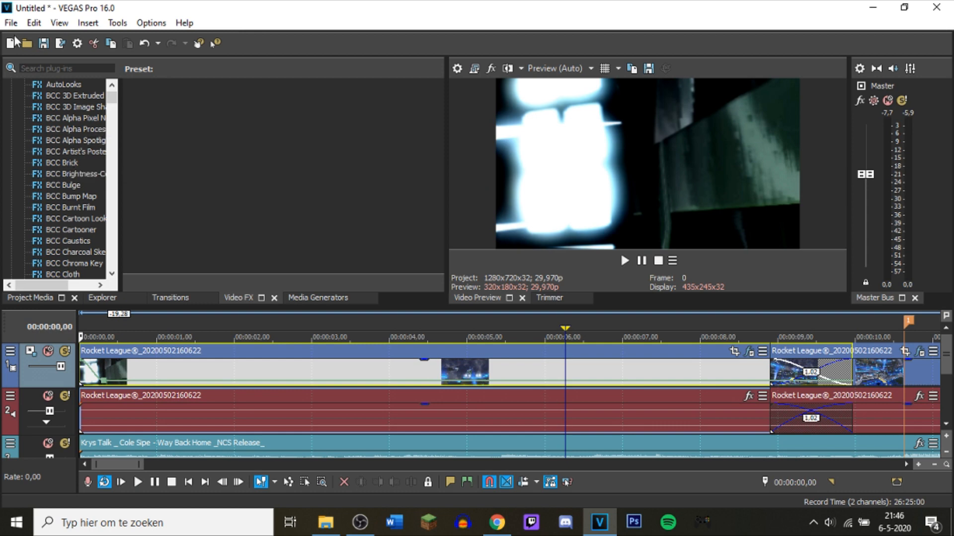
- Split the first clip at 00:00:08,27, delete the part overlapping the second clip, and review the cut from 00:00:08,16
scroll(388, 379, "down", 2)
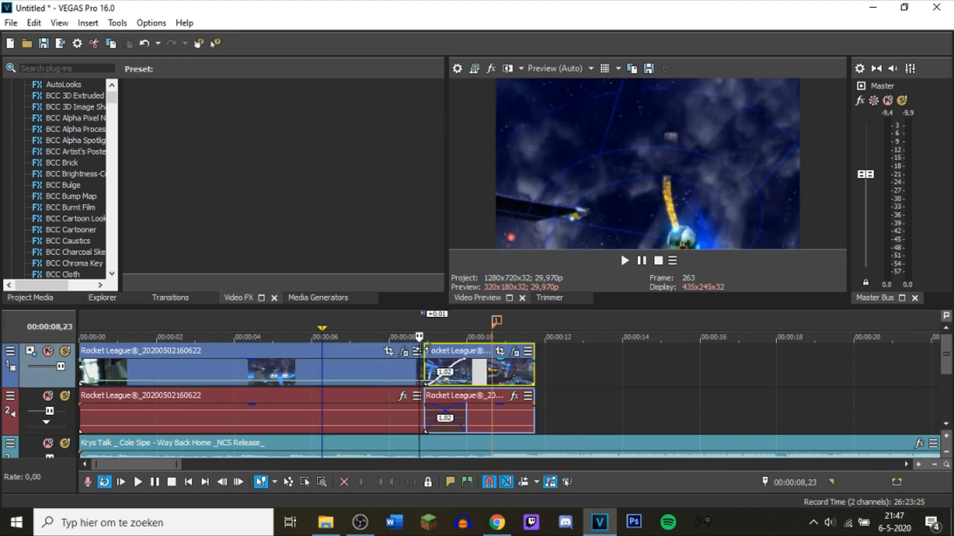
scroll(450, 371, "up", 3)
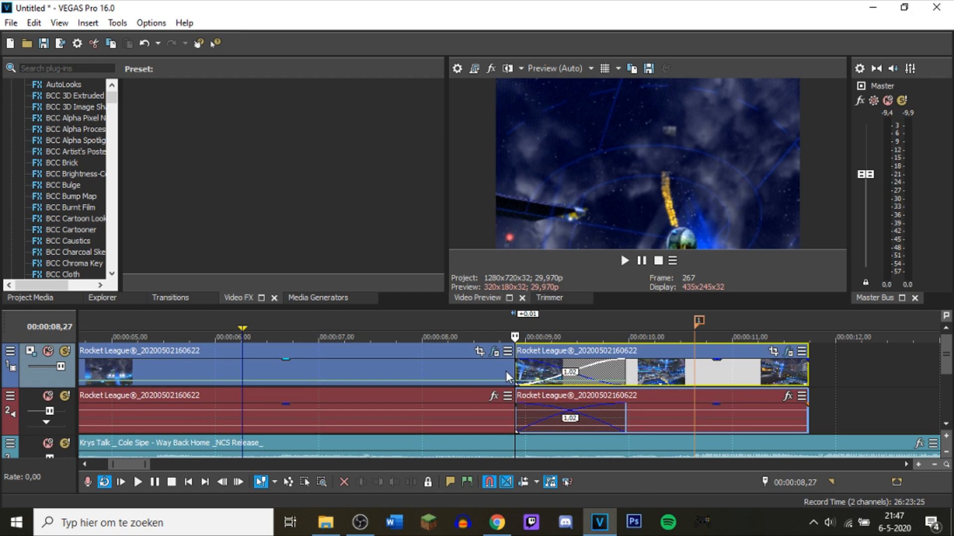
left_click(506, 370)
left_click(515, 320)
key("s")
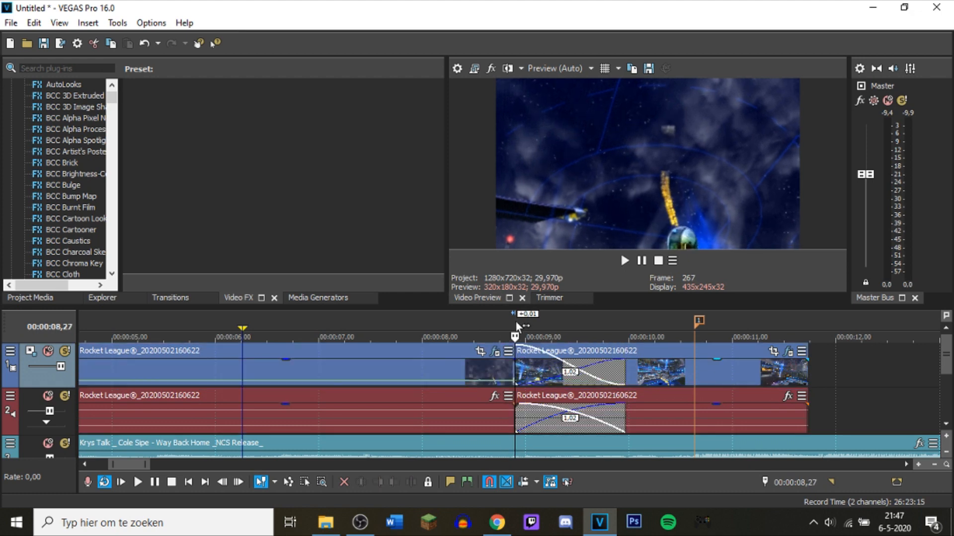
key("Delete")
left_click(478, 319)
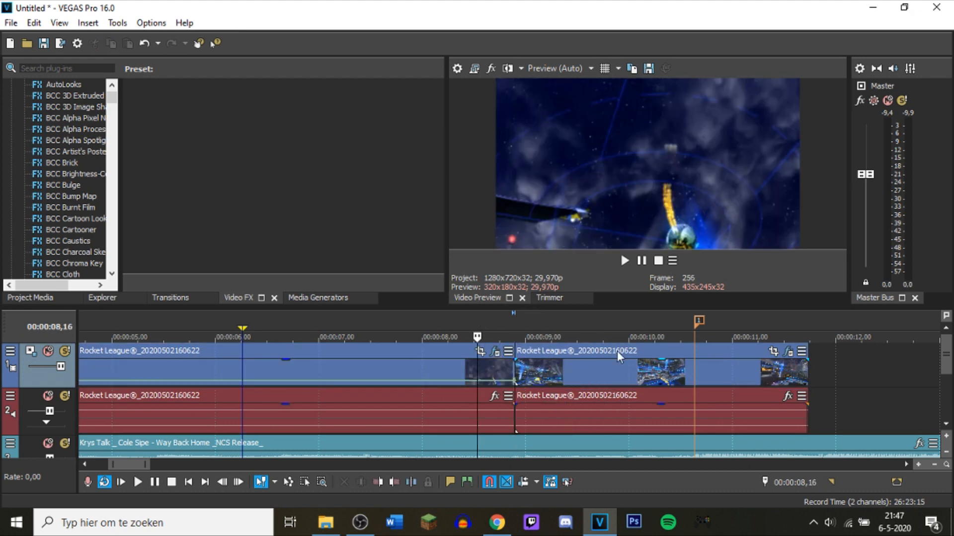
- Add a point to the first clip's velocity envelope at 00:00:08,17, shortly before the cut
left_click(513, 325)
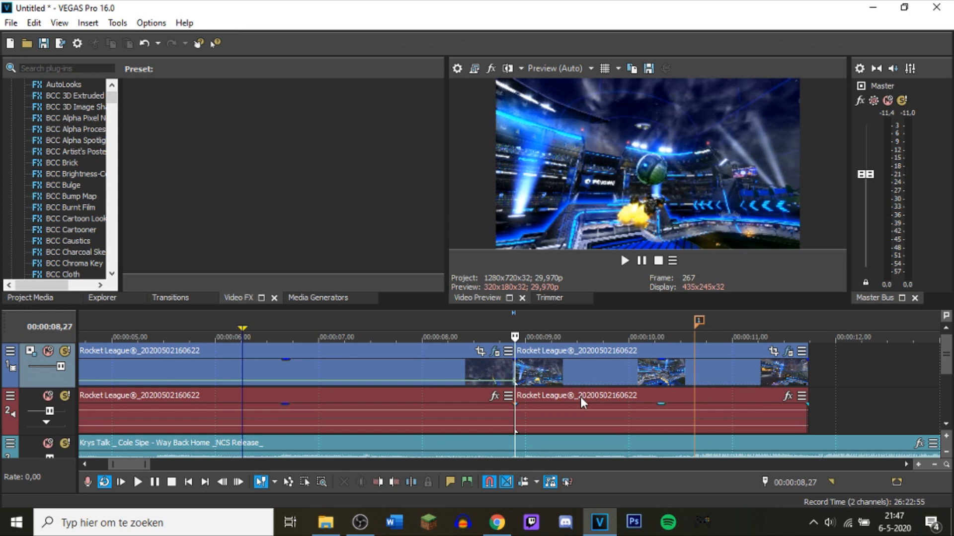
key("Left")
key("Left")
key("Left")
key("Left")
key("Left")
key("Left")
key("Left")
key("Left")
key("Left")
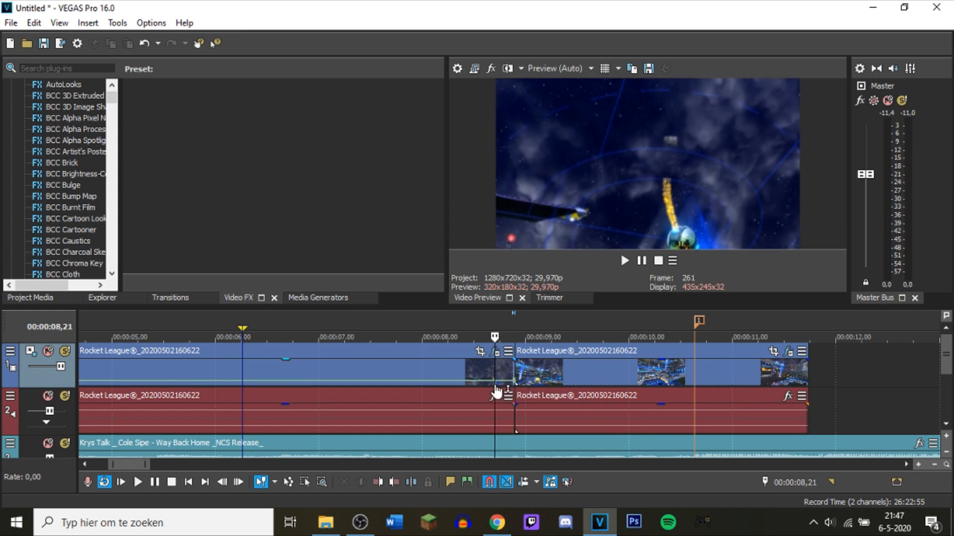
key("Left")
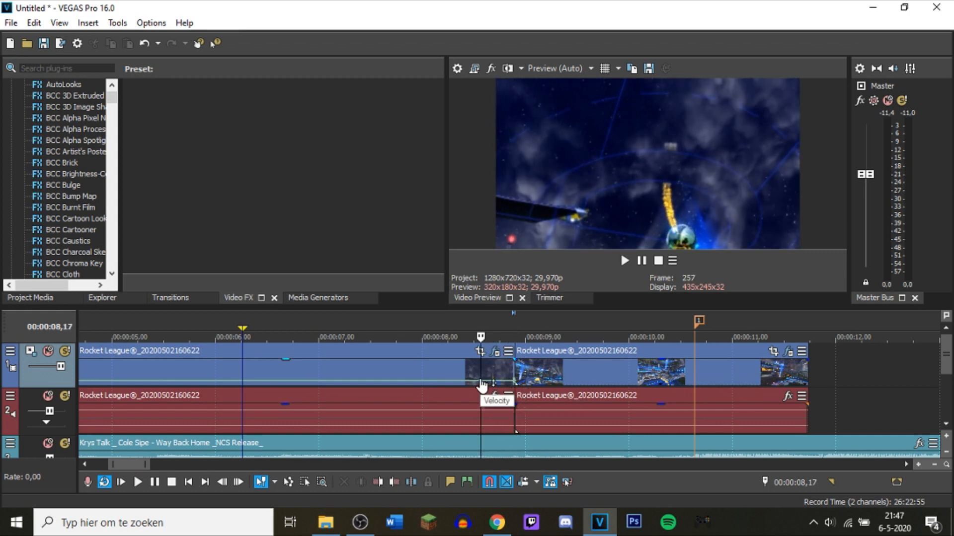
right_click(483, 381)
left_click(527, 219)
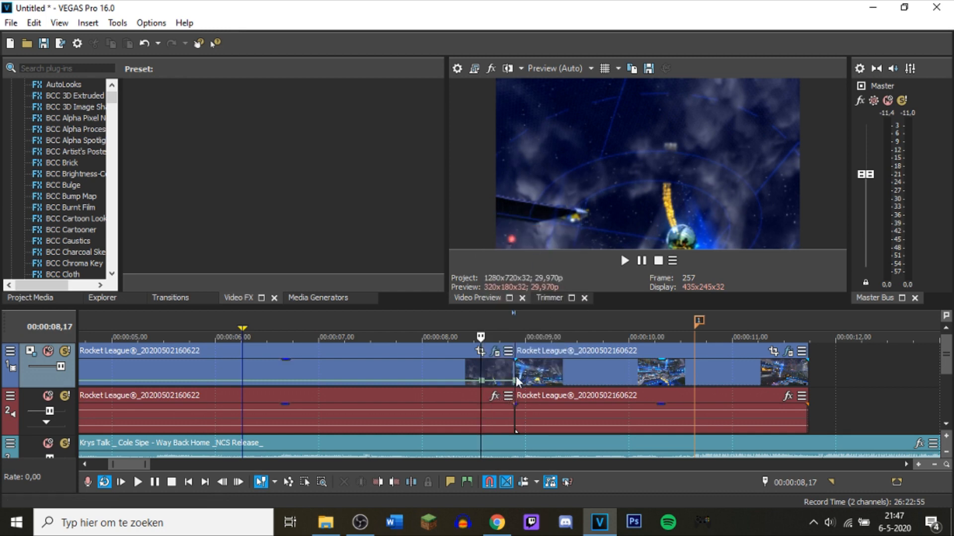
- Raise the velocity at the end of the first clip to ramp into the cut, and play it from 00:00:08,17
left_click_drag(516, 387, 511, 366)
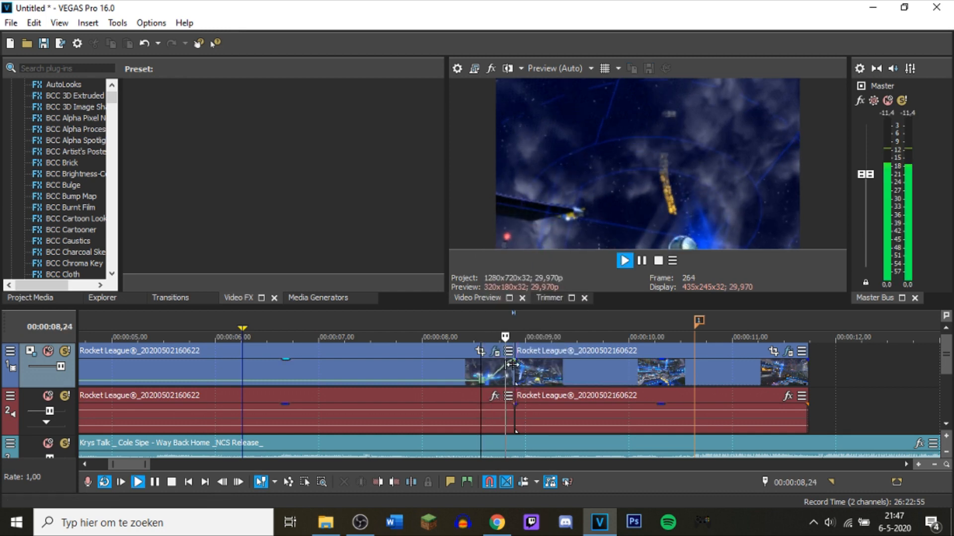
key("space")
key("space")
- Play the montage from the beginning past marker 1 to review the velocity ramps, then stop
scroll(436, 370, "down", 5)
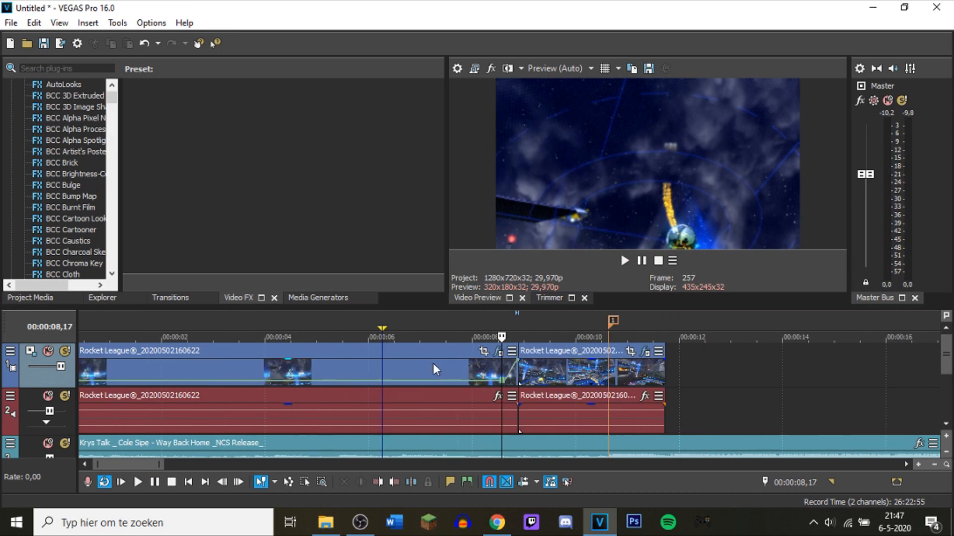
left_click(80, 313)
scroll(630, 395, "up", 5)
scroll(259, 360, "down", 5)
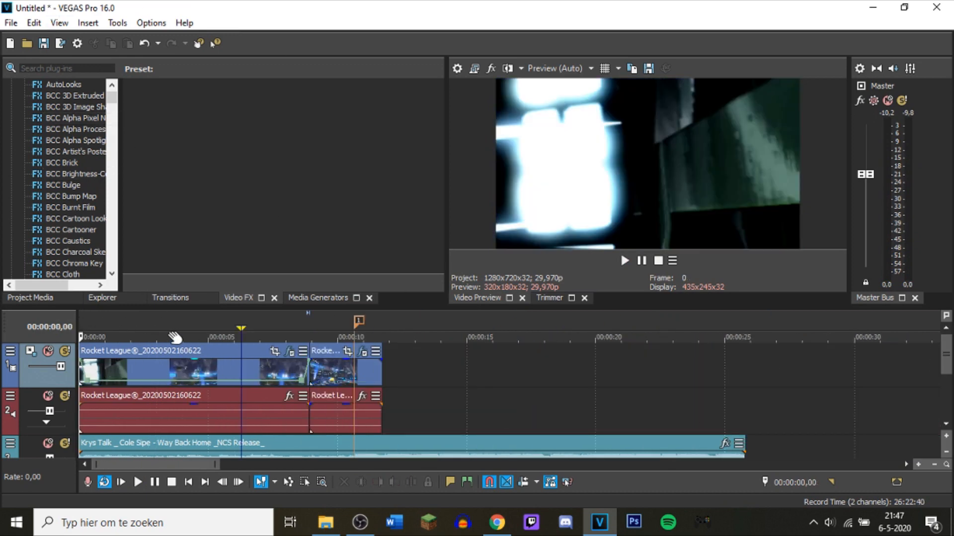
key("space")
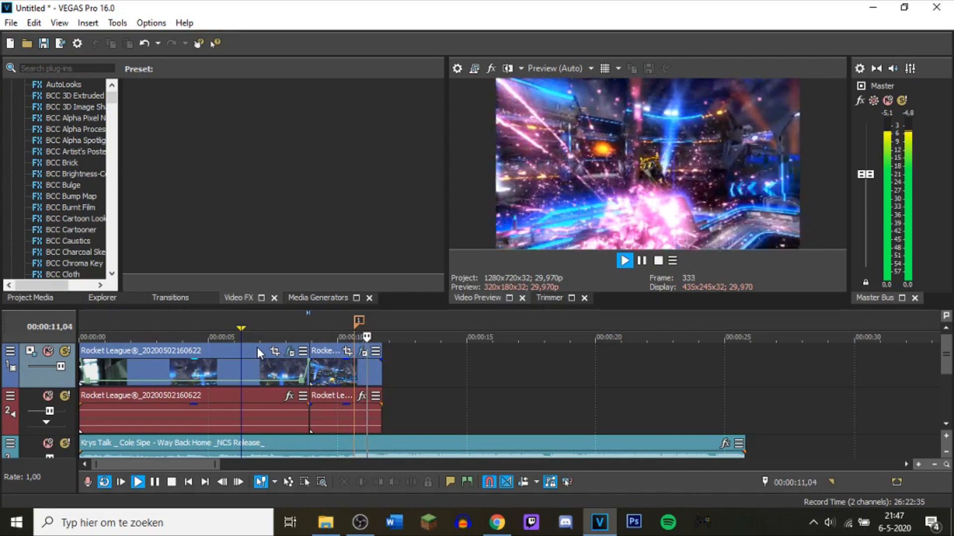
key("space")
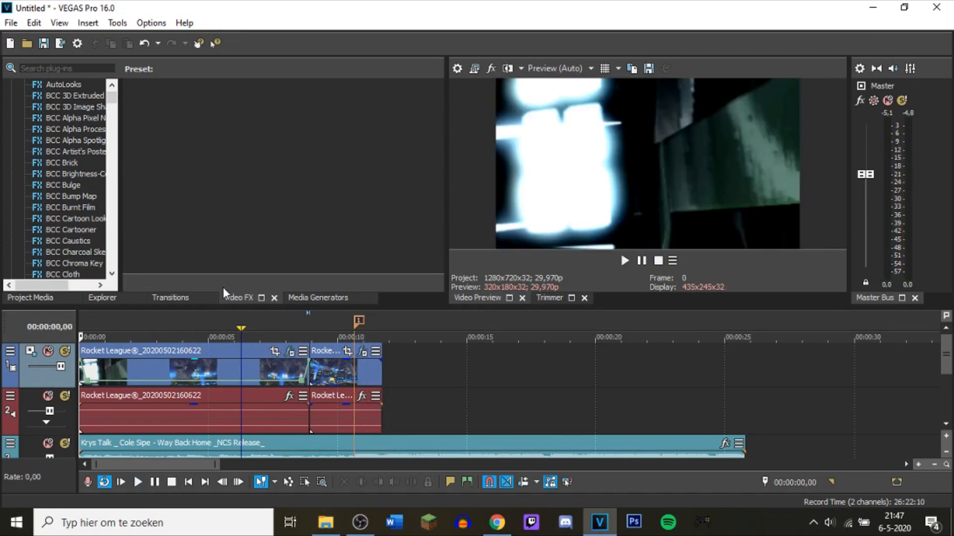
- Inspect the song track beneath the clips, view the frame at 00:00:06,08 and return to the timeline start
left_click_drag(949, 366, 949, 383)
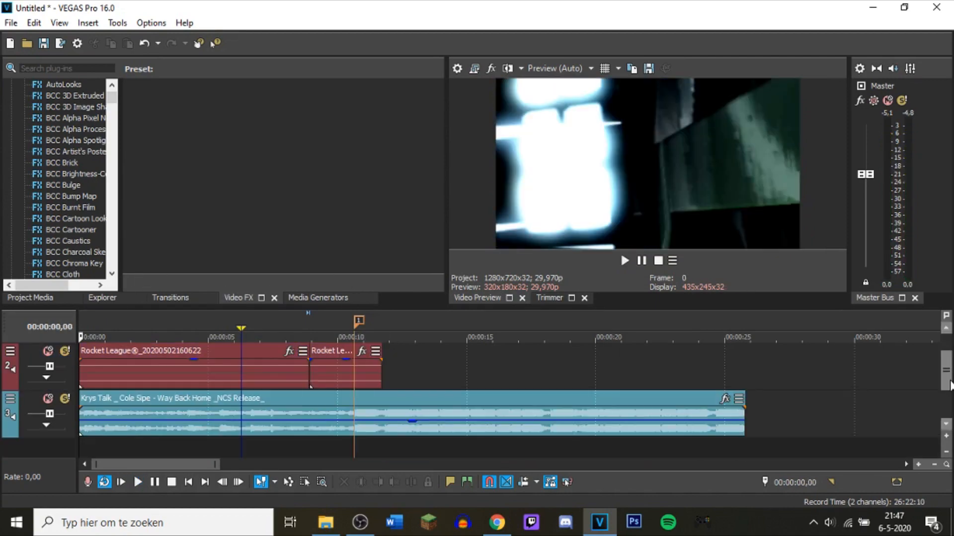
scroll(258, 383, "up", 3)
scroll(264, 380, "down", 3)
left_click_drag(948, 365, 947, 333)
scroll(164, 353, "down", 2)
scroll(163, 351, "down", 1)
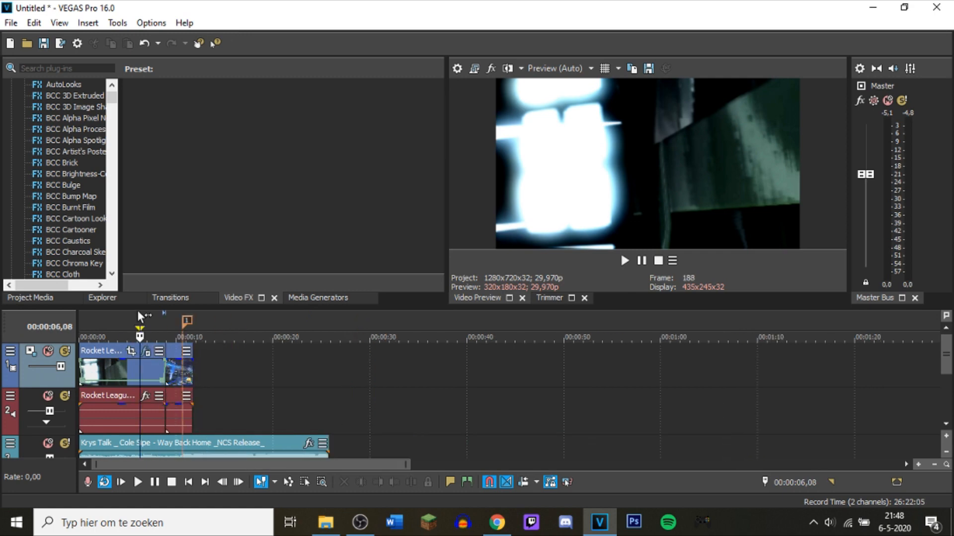
left_click(141, 316)
scroll(323, 391, "up", 5)
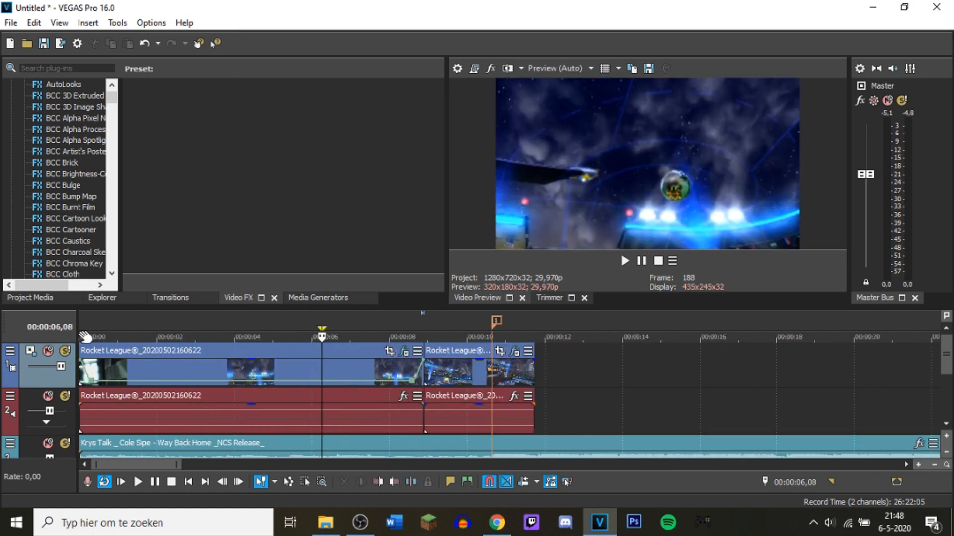
left_click(84, 331)
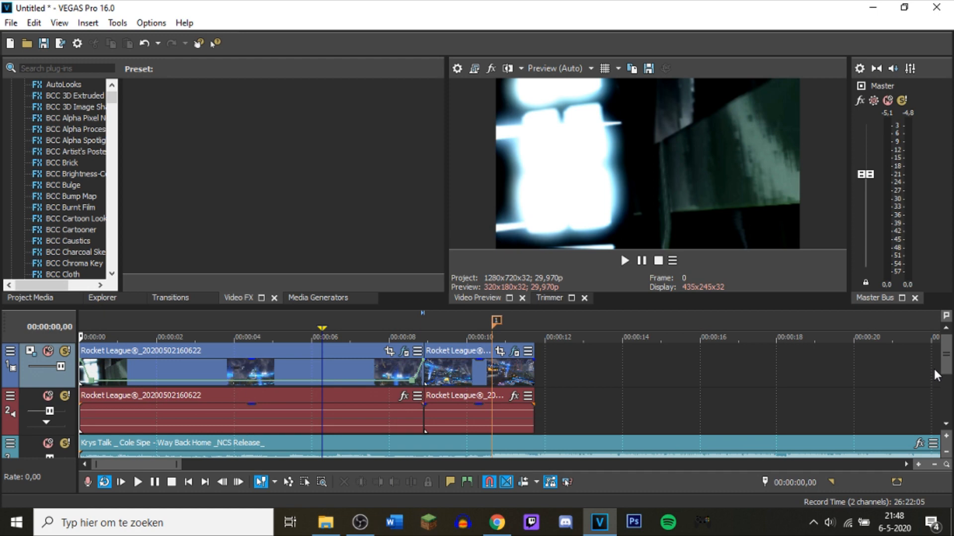
- Go to just before marker 1 on the timeline and open the second gameplay clip's Pan/Crop settings
left_click_drag(947, 367, 946, 390)
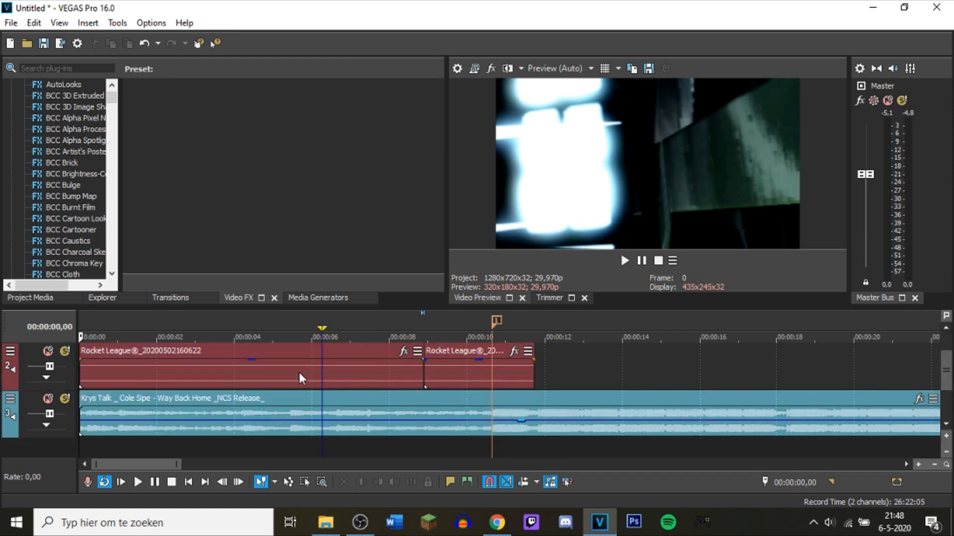
left_click_drag(947, 357, 947, 344)
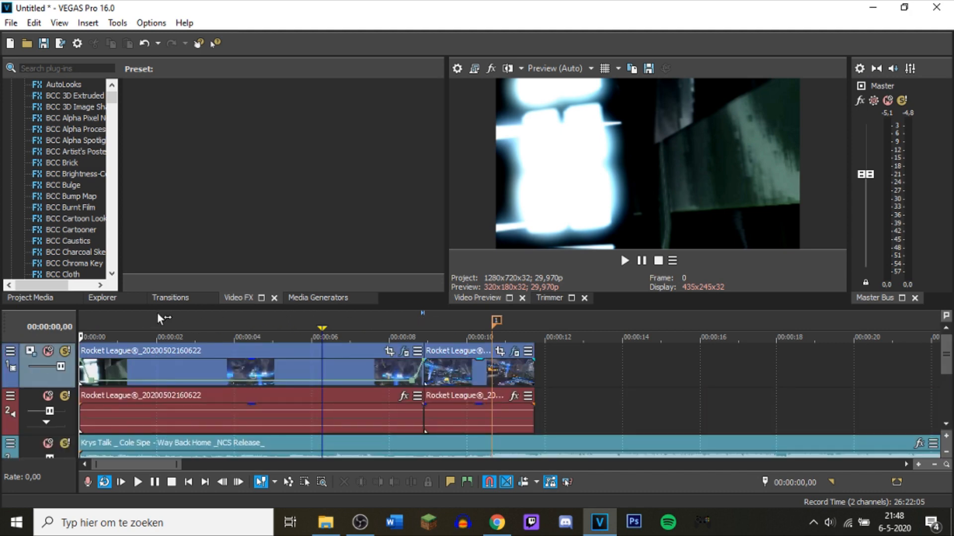
left_click(393, 338)
left_click(492, 337)
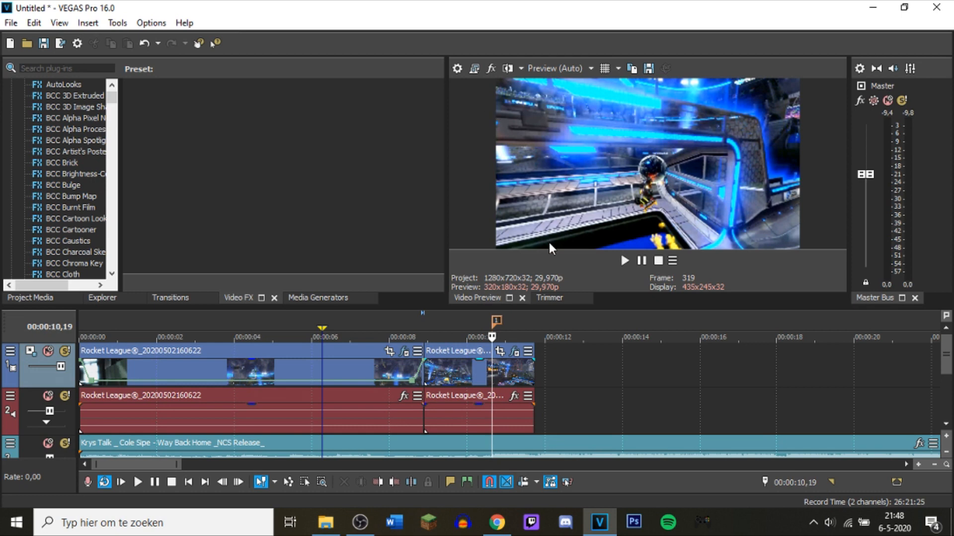
scroll(501, 372, "up", 3)
key("Left")
key("Left")
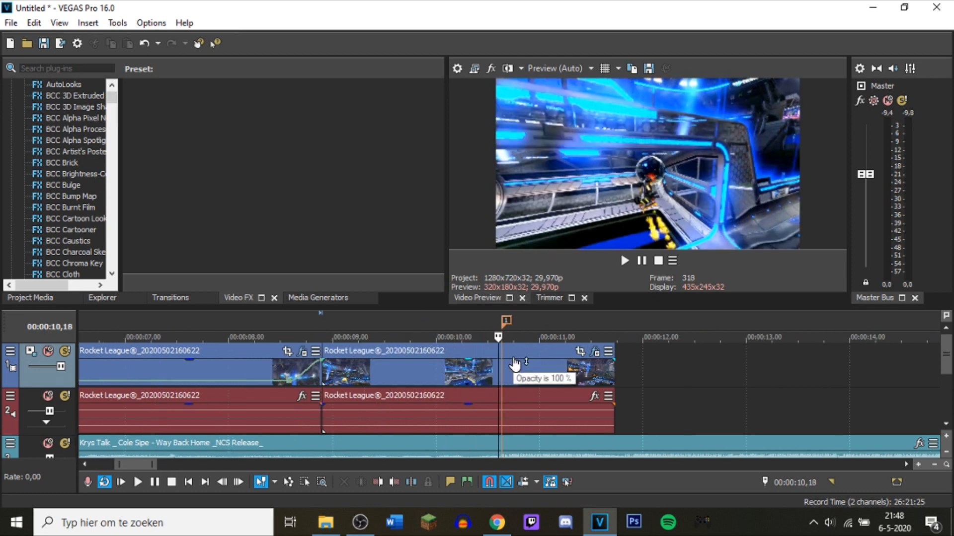
left_click(579, 352)
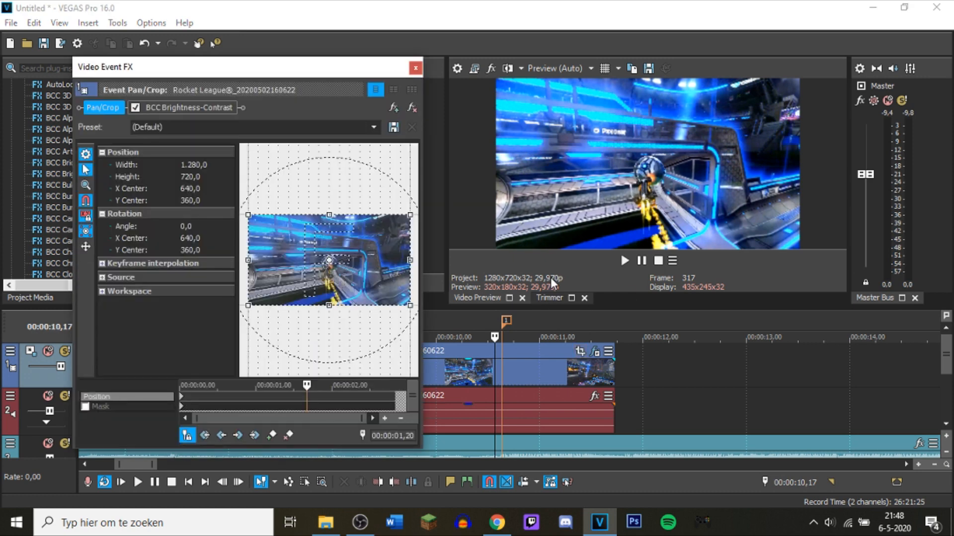
- Add a full-frame Pan/Crop position keyframe to the second clip at 00:00:10,14, five frames before marker 1
left_click(491, 324)
key("Right")
key("Right")
key("Right")
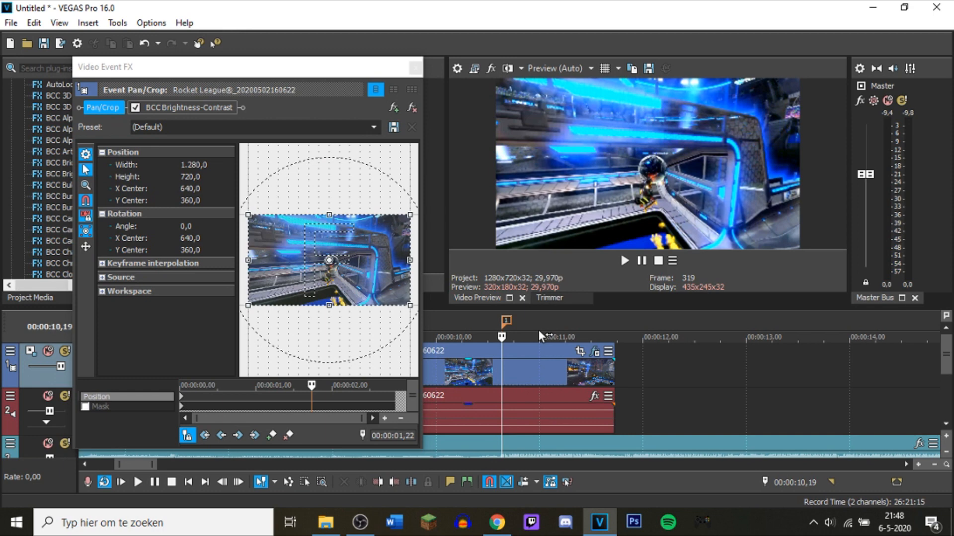
key("Left")
key("Left")
key("Left")
key("Left")
key("Left")
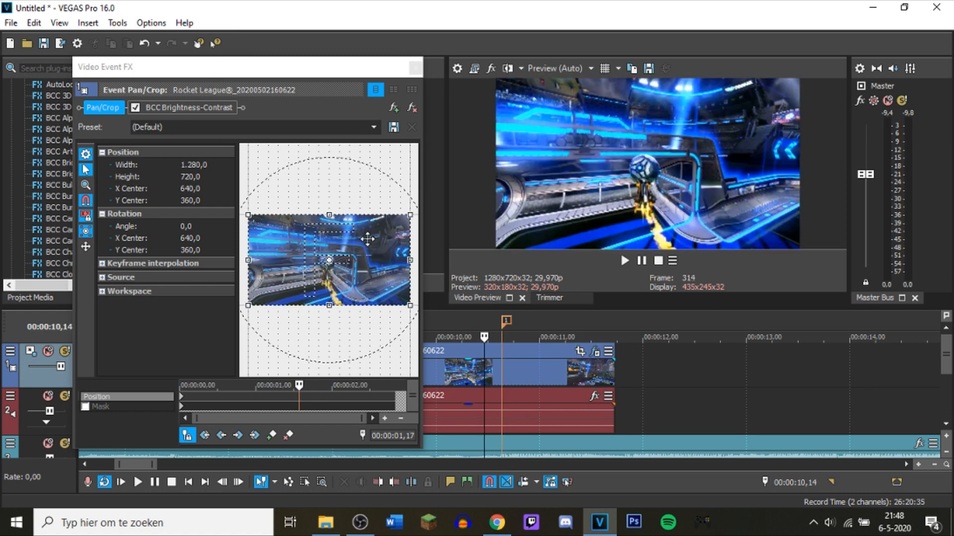
mouse_move(357, 269)
left_mouse_down()
mouse_move(350, 260)
mouse_move(354, 272)
left_mouse_up()
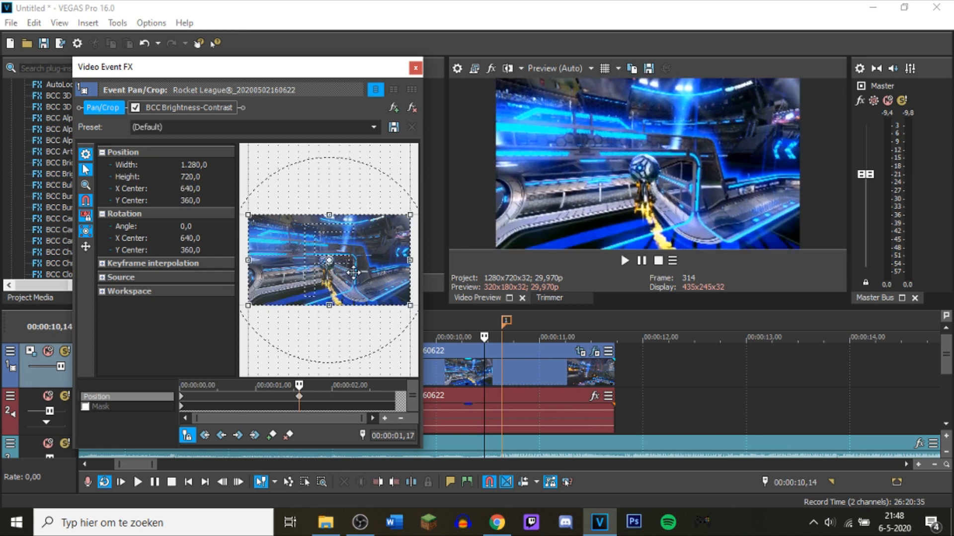
- Zoom the second clip in at marker 1 with a Pan/Crop keyframe of 960 by 540
left_click(507, 321)
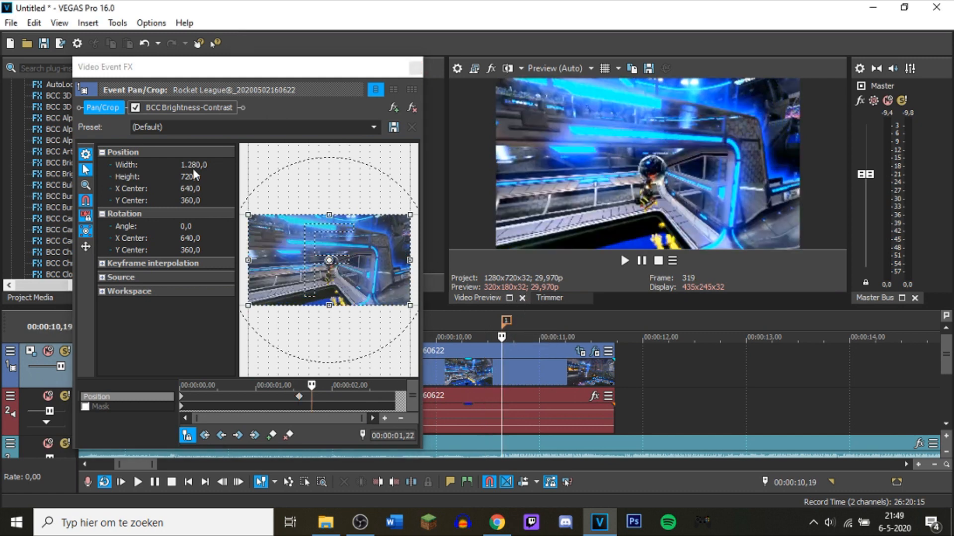
left_click(248, 214)
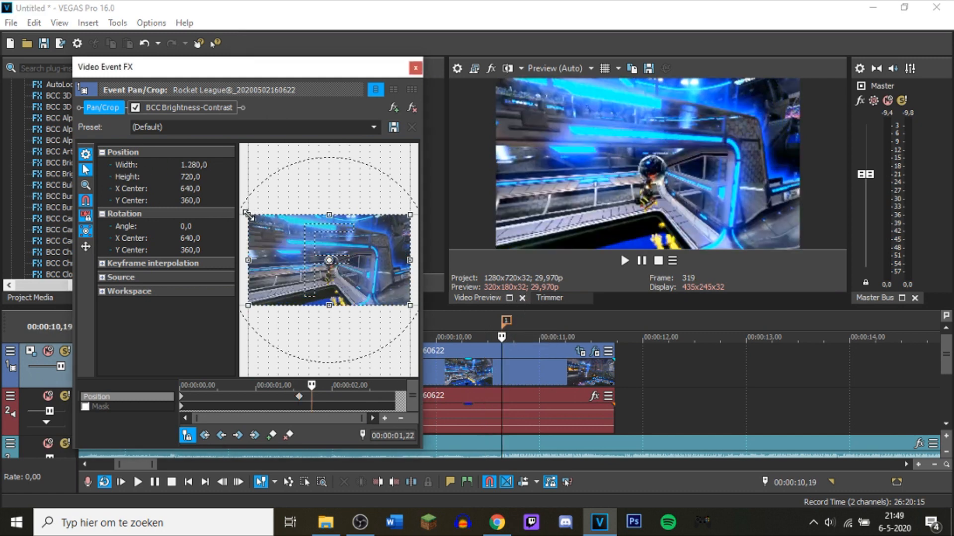
left_click_drag(249, 217, 258, 225)
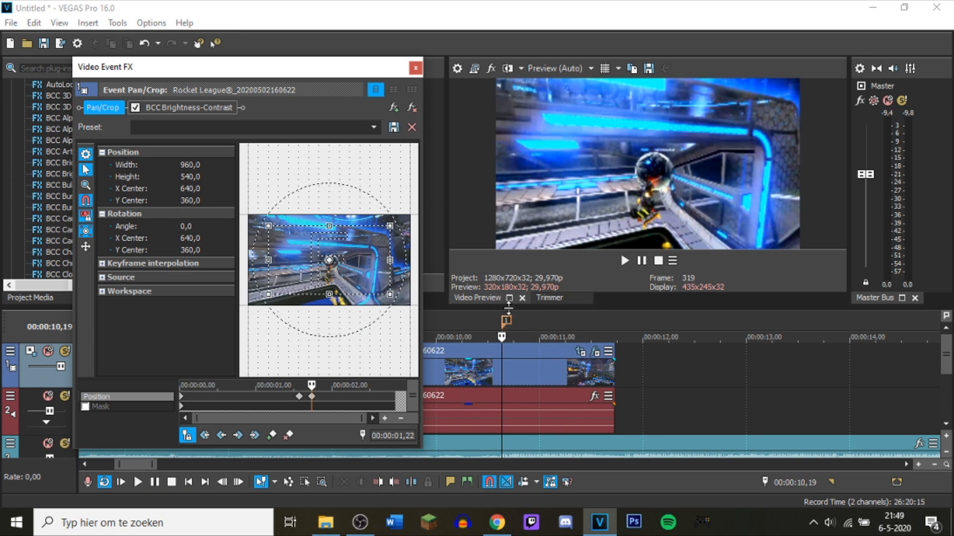
- Zoom the second clip back out to 1280 by 720 with a Pan/Crop keyframe at 00:00:11,00, and close the Pan/Crop settings
left_click(506, 325)
key("space")
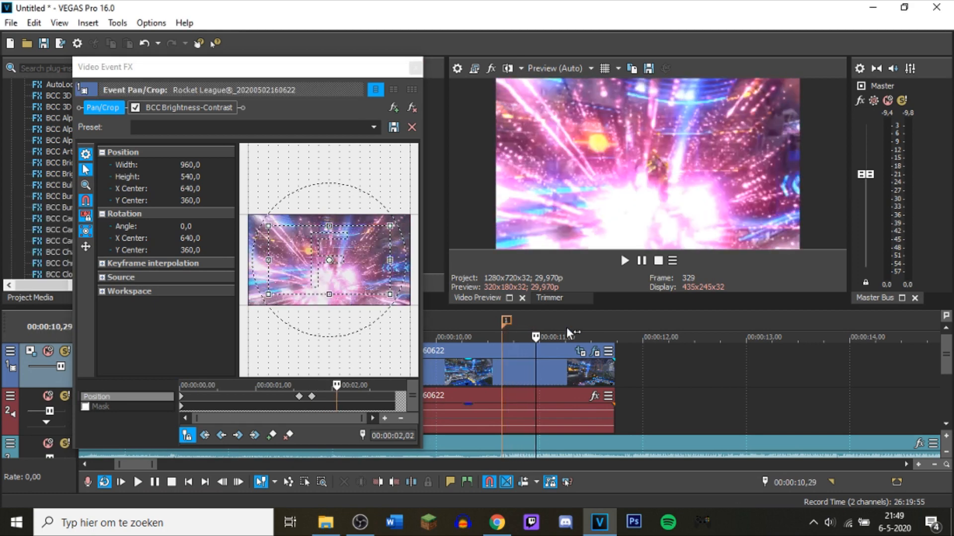
left_click(269, 226)
left_click_drag(263, 222, 243, 213)
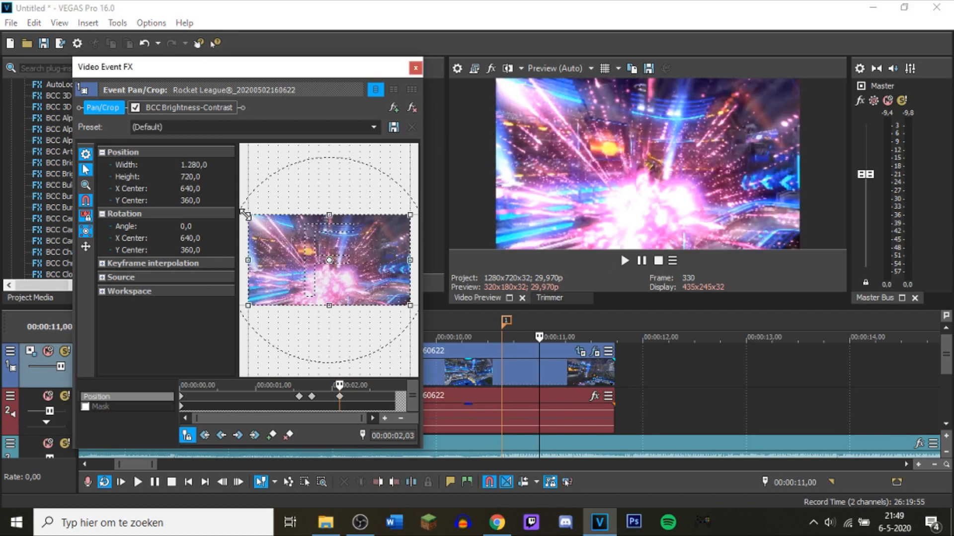
left_click(416, 65)
- Move frame by frame back and forth through the second clip around marker 1 to review the zoom
left_click(453, 314)
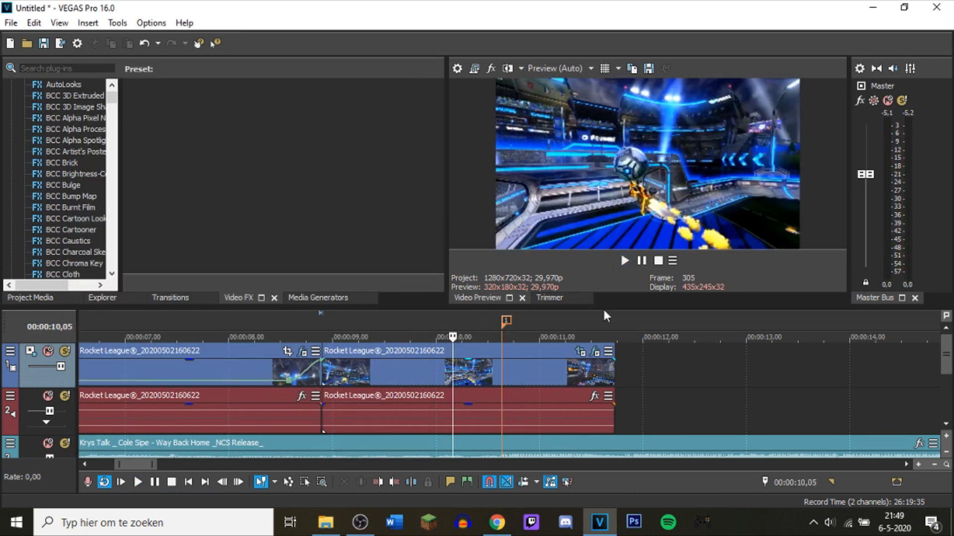
left_click(473, 317)
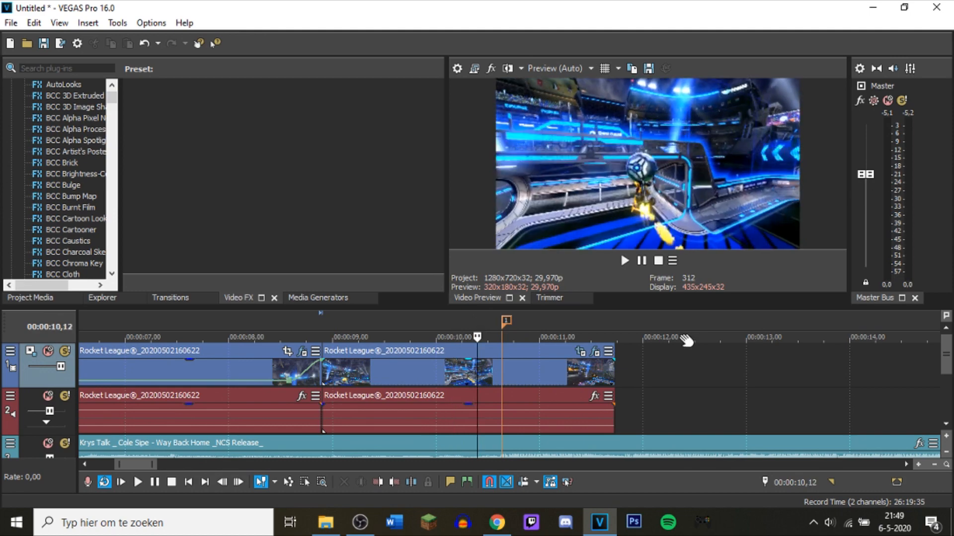
key("Left")
key("Left")
key("Left")
key("Left")
key("Left")
key("Left")
key("Left")
key("Left")
key("Left")
key("Left")
key("Left")
key("Left")
key("Left")
key("Left")
key("Left")
key("Left")
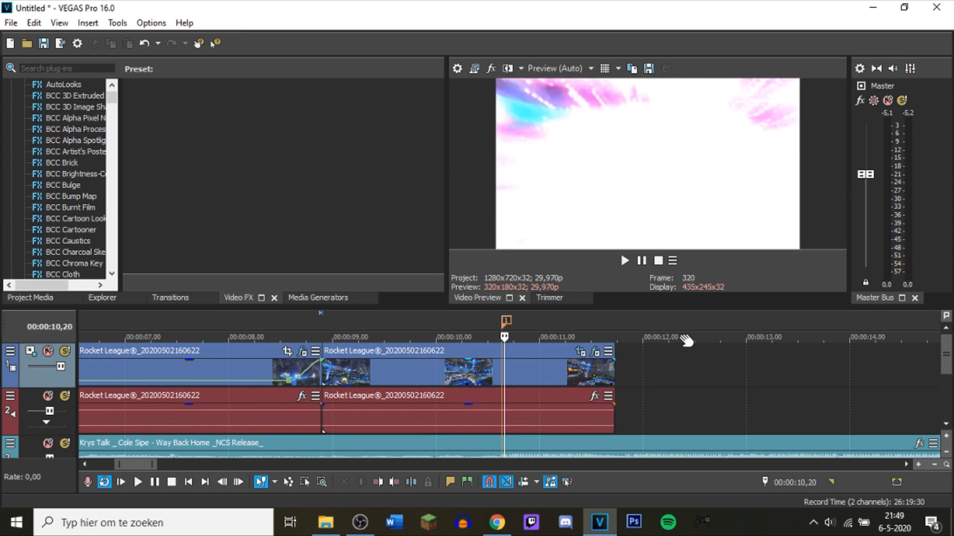
key("Right")
key("Right")
key("Right")
key("Right")
key("Right")
key("Right")
key("Right")
key("Right")
key("Right")
key("Right")
key("Right")
key("Right")
key("Right")
key("Right")
key("Right")
key("Right")
key("Right")
key("Right")
key("Right")
key("Right")
key("Left")
key("Left")
key("Left")
key("Left")
key("Left")
key("Left")
key("Left")
key("Left")
key("Left")
key("Left")
key("Left")
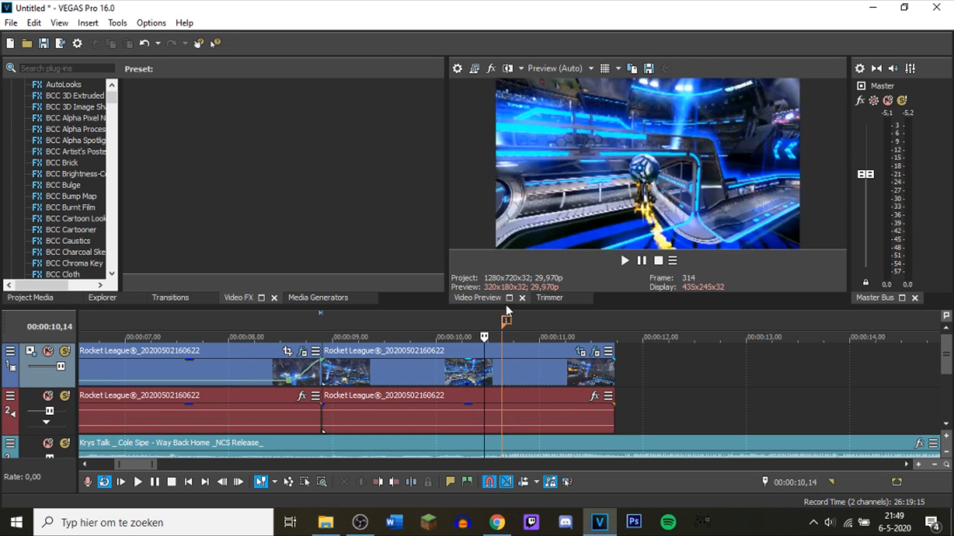